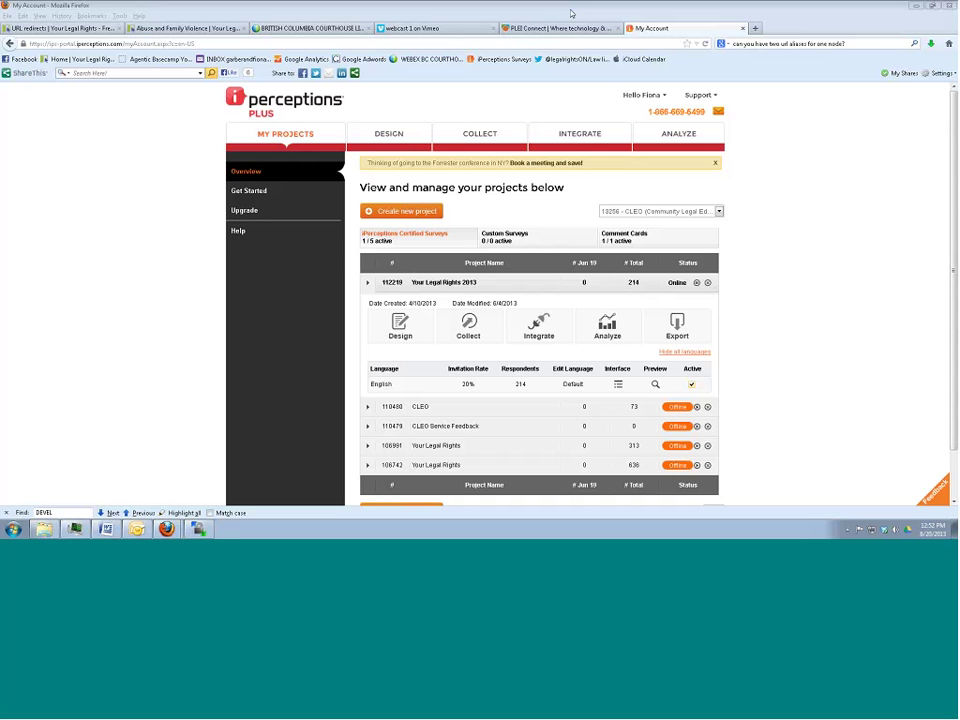
Expand the Your Legal Rights 2013 survey project and open its questionnaire design.
{"action": "left_click", "coordinate": [367, 283]}
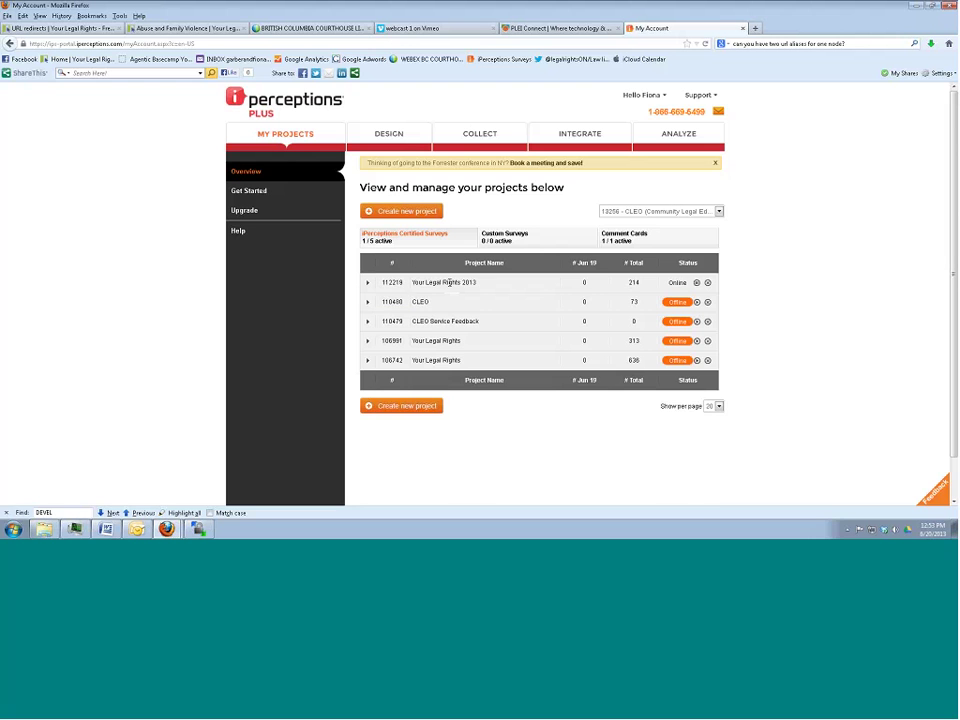
{"action": "left_click", "coordinate": [368, 286]}
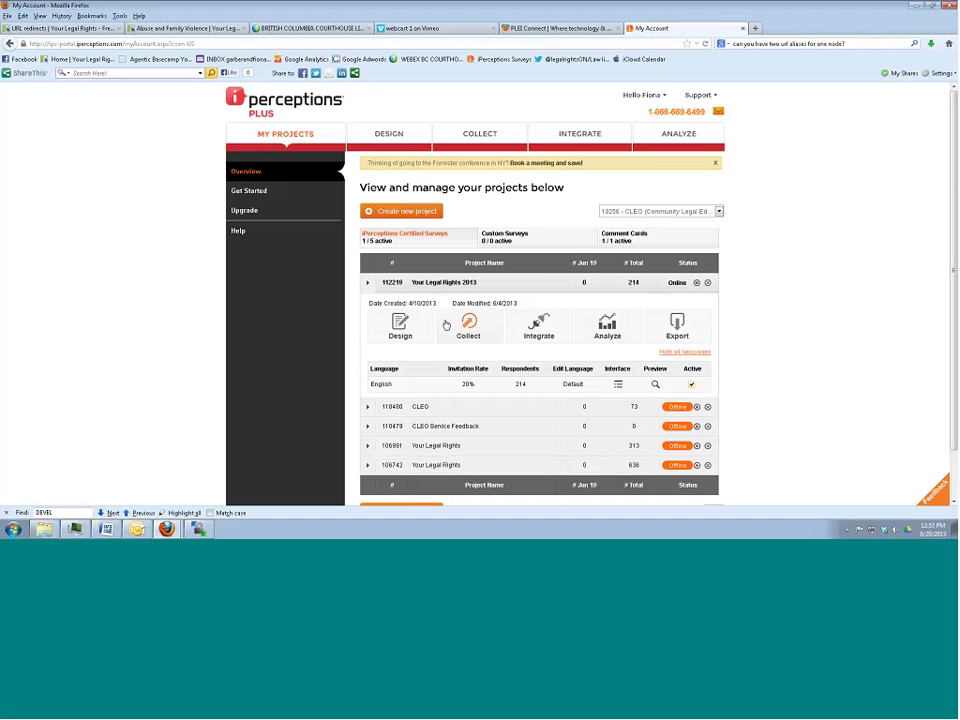
{"action": "left_click", "coordinate": [398, 325]}
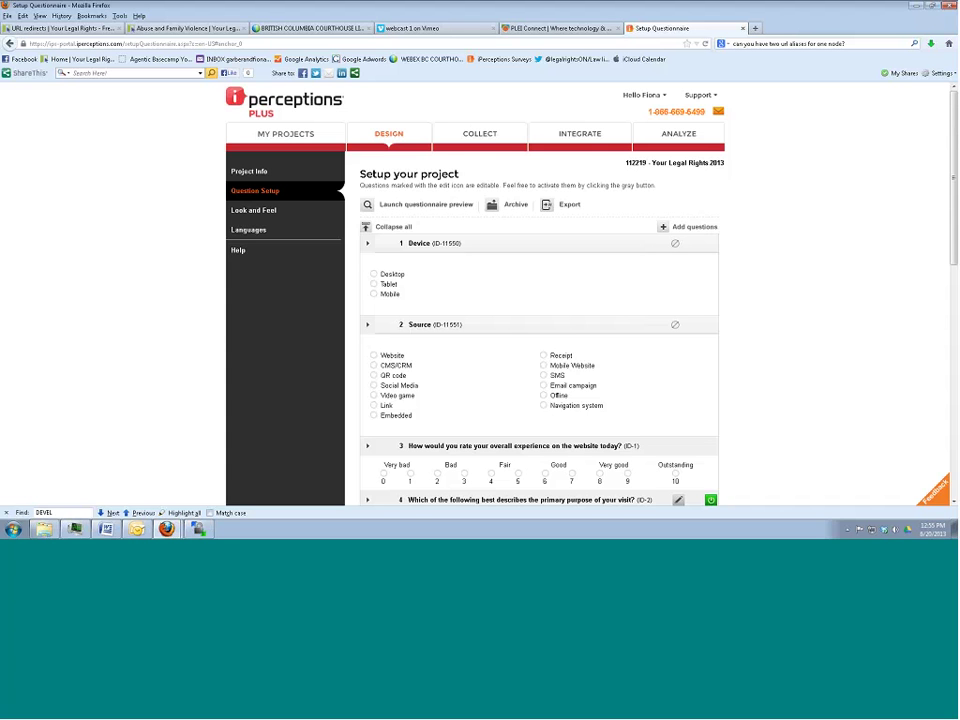
Review all the survey questions and their answer options, from Device through the likelihood-to-recommend rating.
{"action": "scroll", "coordinate": [754, 364], "scroll_direction": "down", "scroll_amount": 1}
{"action": "scroll", "coordinate": [756, 364], "scroll_direction": "down", "scroll_amount": 1}
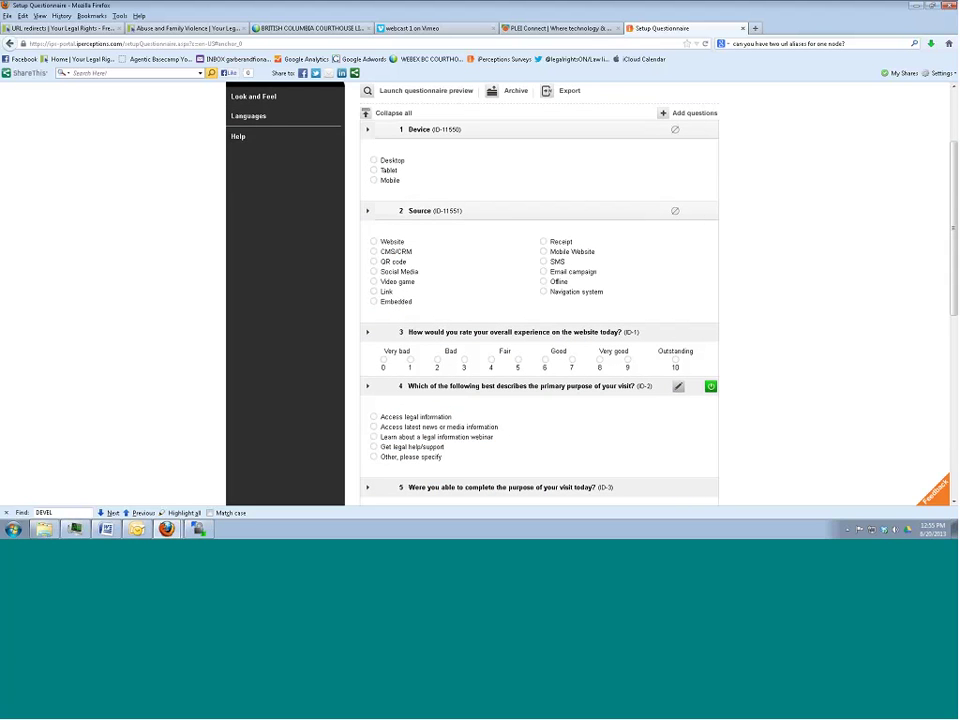
{"action": "scroll", "coordinate": [656, 287], "scroll_direction": "down", "scroll_amount": 1}
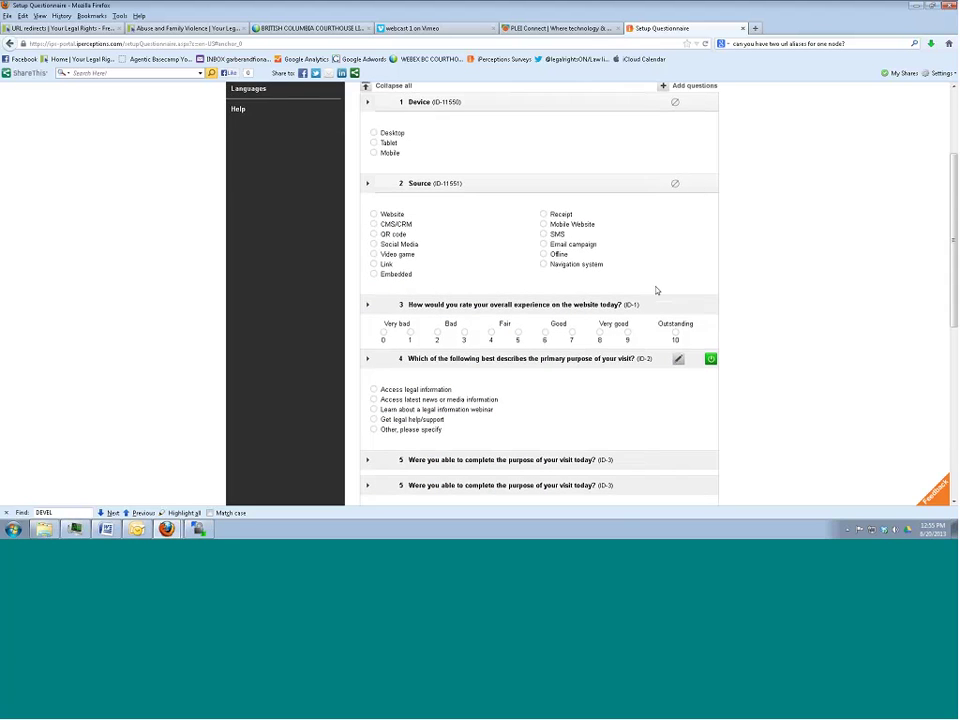
{"action": "scroll", "coordinate": [770, 315], "scroll_direction": "down", "scroll_amount": 2}
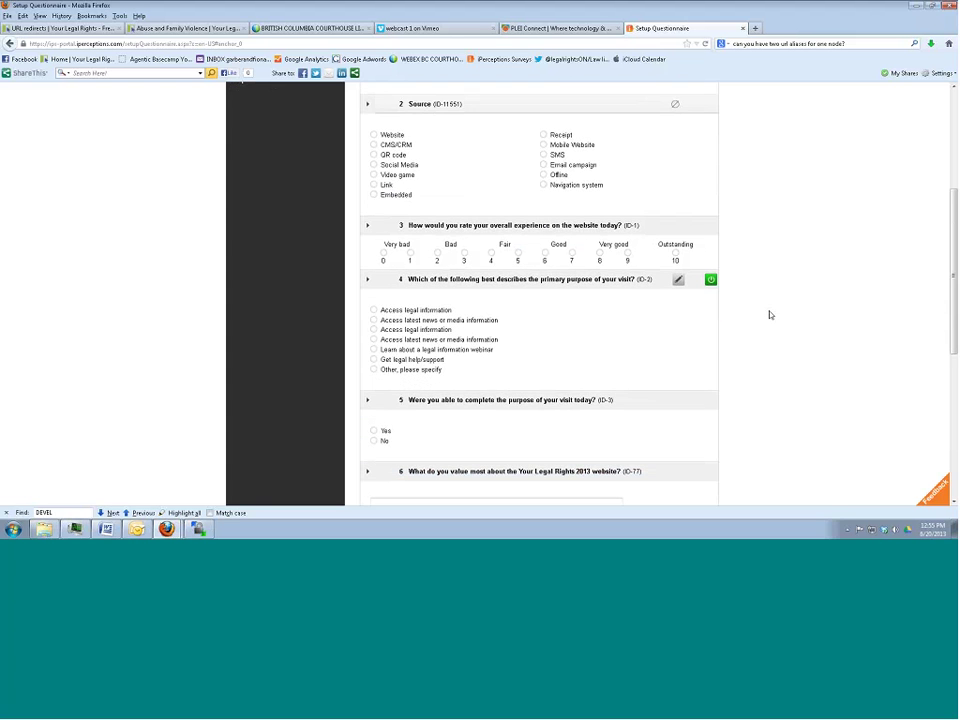
{"action": "scroll", "coordinate": [770, 315], "scroll_direction": "down", "scroll_amount": 1}
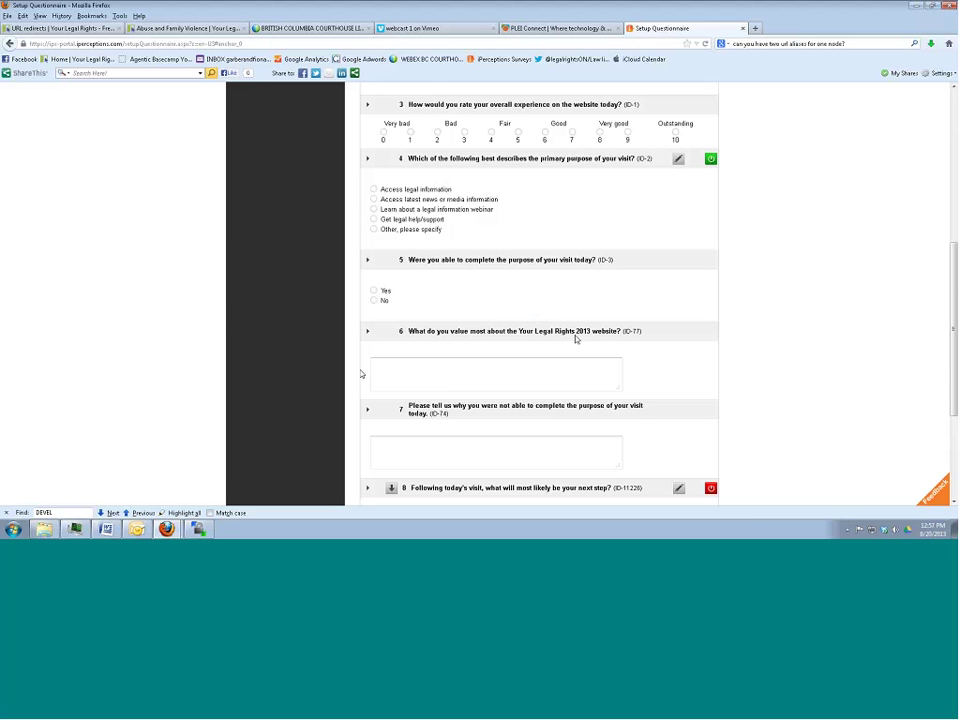
{"action": "left_click", "coordinate": [398, 370]}
{"action": "scroll", "coordinate": [710, 376], "scroll_direction": "down", "scroll_amount": 1}
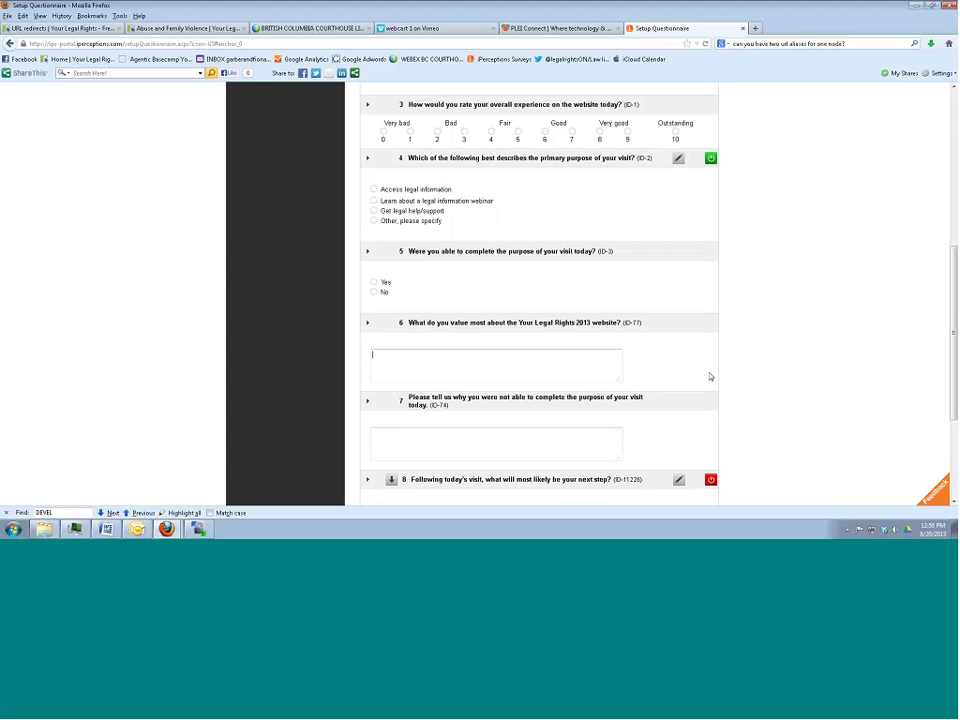
{"action": "scroll", "coordinate": [710, 376], "scroll_direction": "down", "scroll_amount": 1}
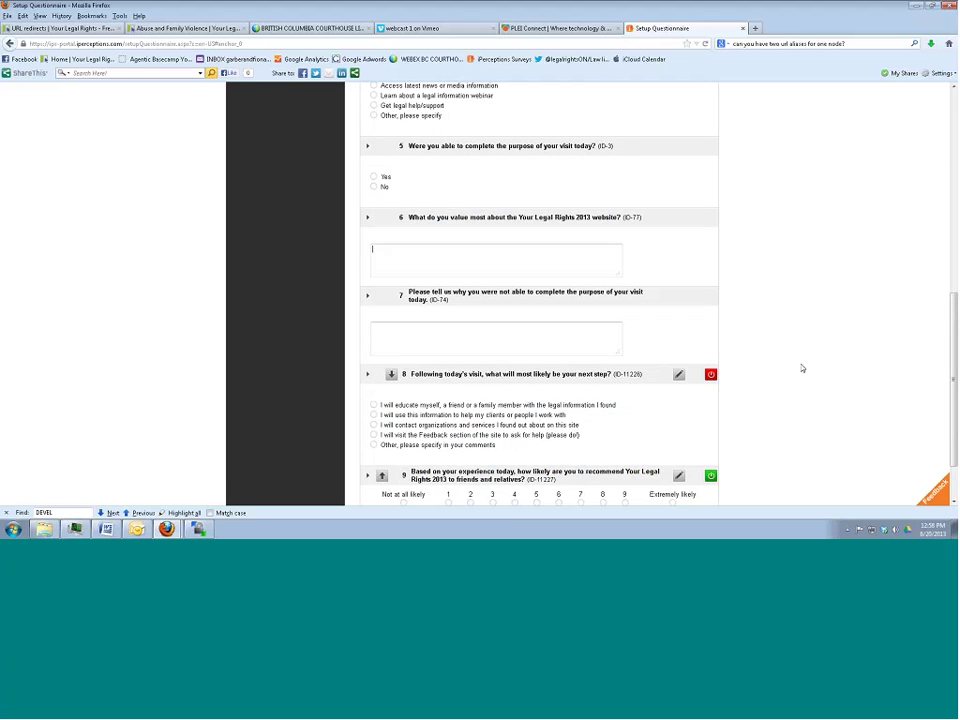
{"action": "scroll", "coordinate": [801, 368], "scroll_direction": "down", "scroll_amount": 1}
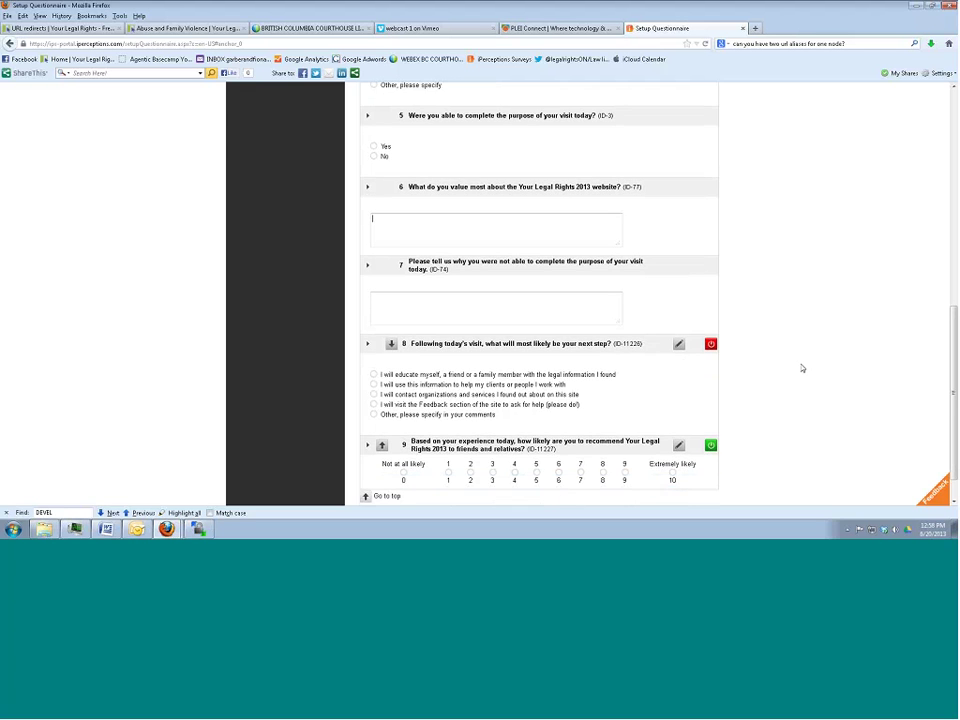
{"action": "scroll", "coordinate": [801, 368], "scroll_direction": "down", "scroll_amount": 1}
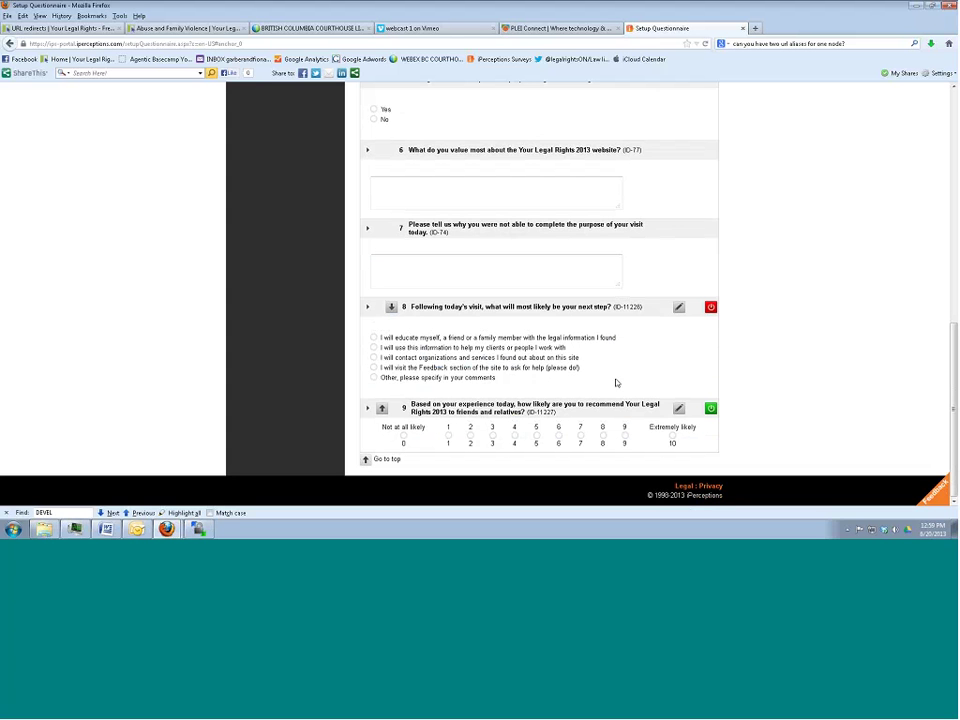
{"action": "scroll", "coordinate": [754, 375], "scroll_direction": "up", "scroll_amount": 15}
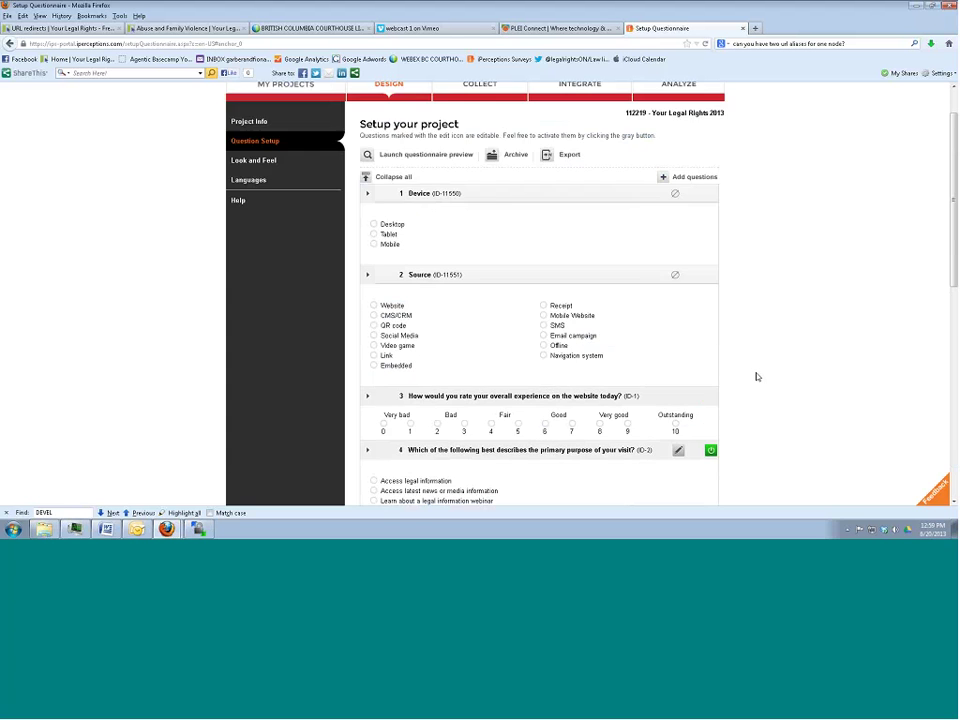
Open the analysis dashboard of the Your Legal Rights 2013 project and set its time range to Year To Date.
{"action": "left_click", "coordinate": [272, 138]}
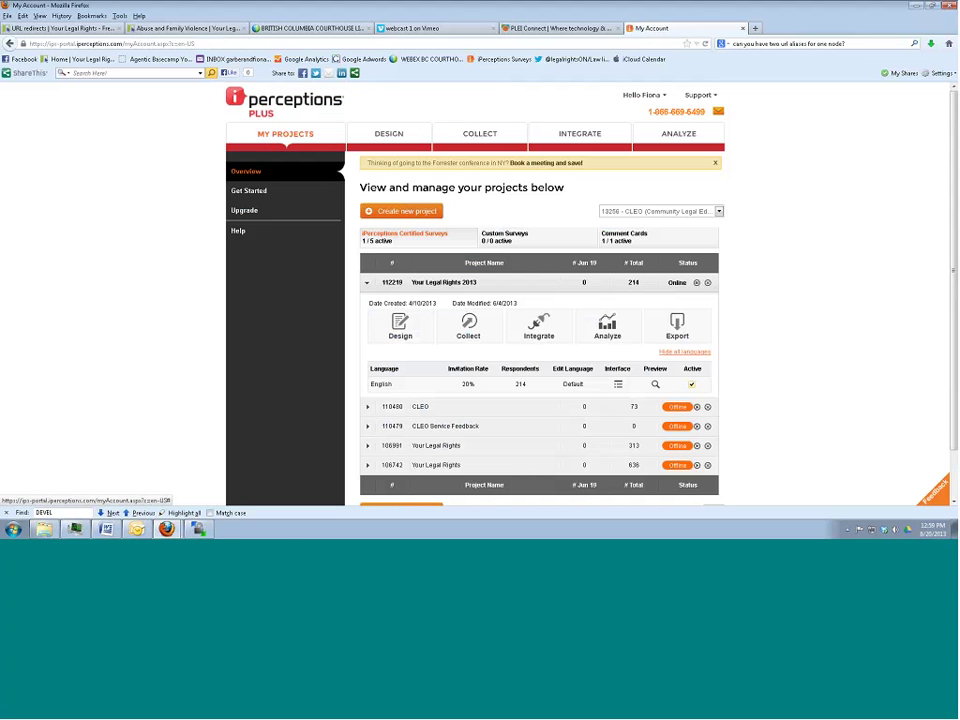
{"action": "left_click", "coordinate": [611, 337]}
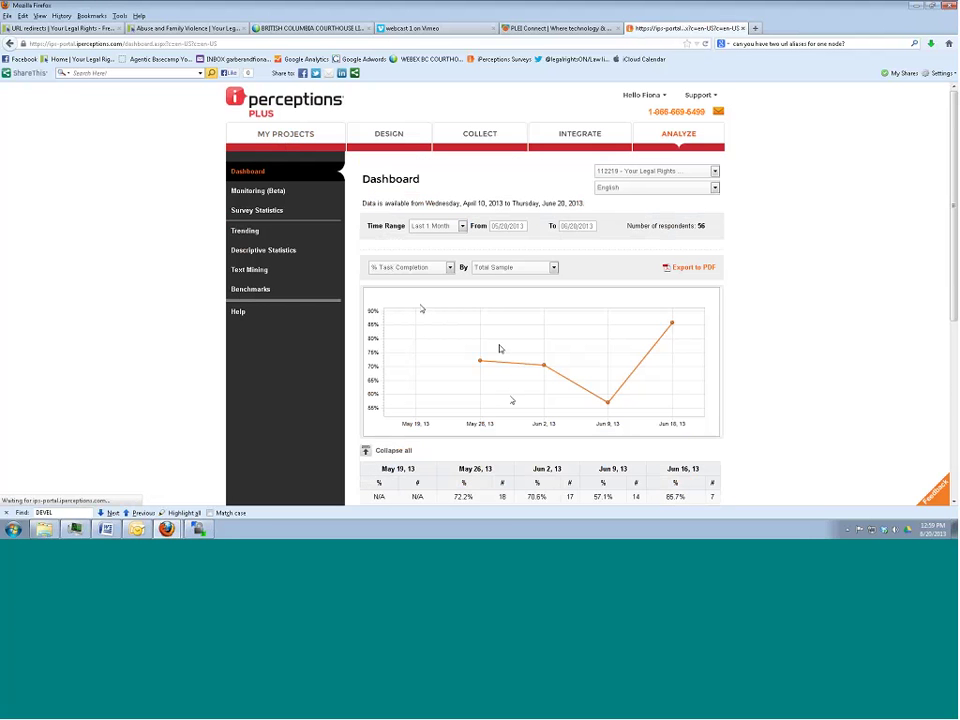
{"action": "left_click", "coordinate": [435, 226]}
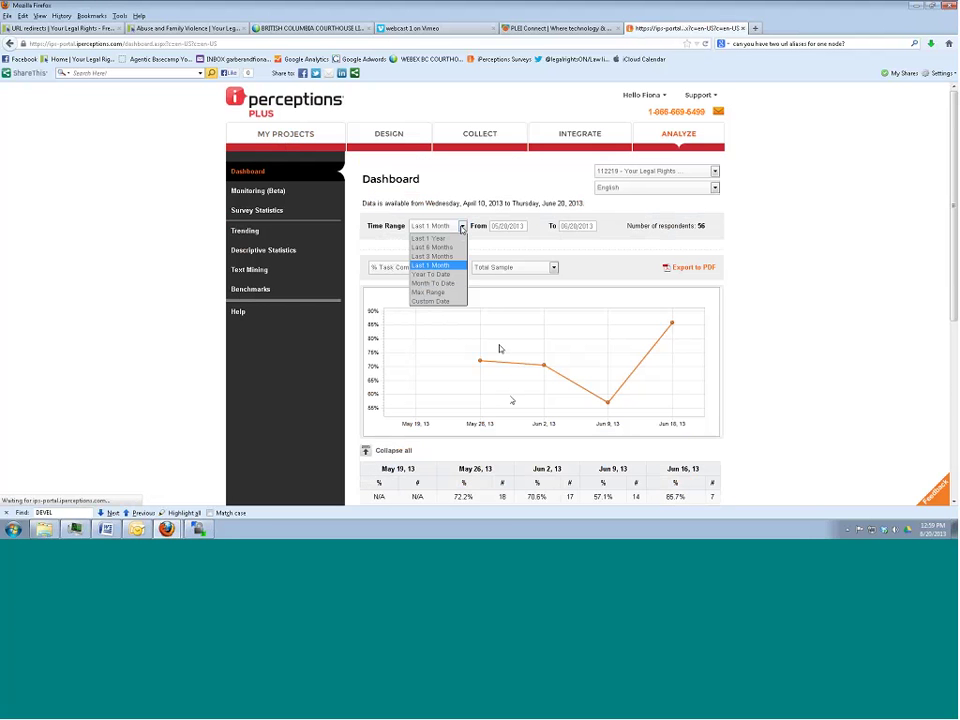
{"action": "left_click", "coordinate": [433, 274]}
{"action": "left_click", "coordinate": [620, 228]}
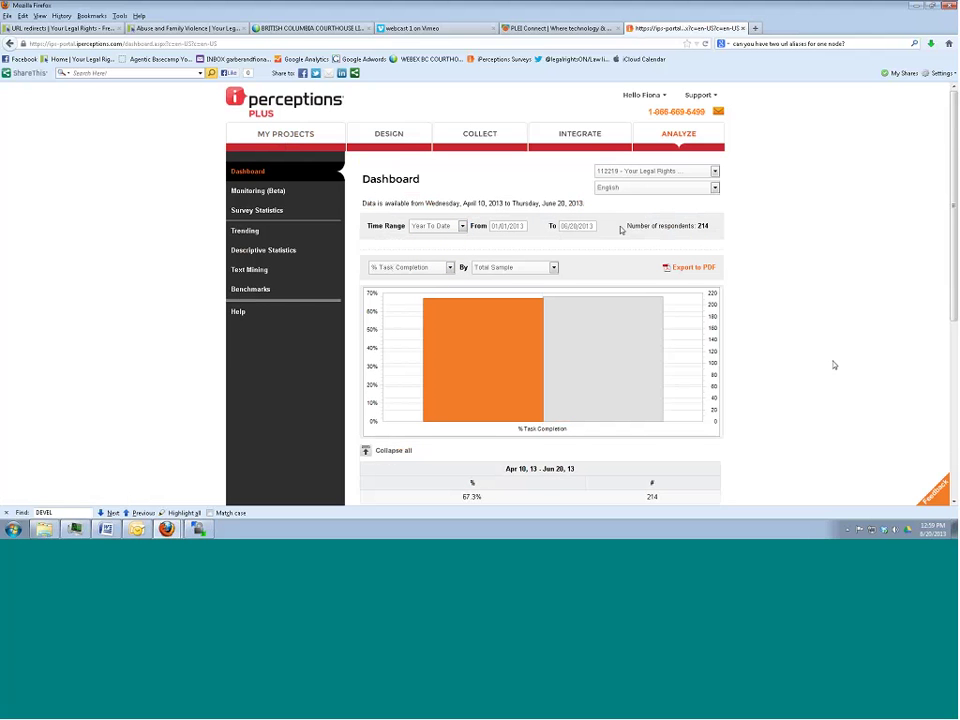
Examine the dashboard's task completion chart, satisfaction gauges and Purpose of Visit breakdown.
{"action": "scroll", "coordinate": [832, 363], "scroll_direction": "down", "scroll_amount": 2}
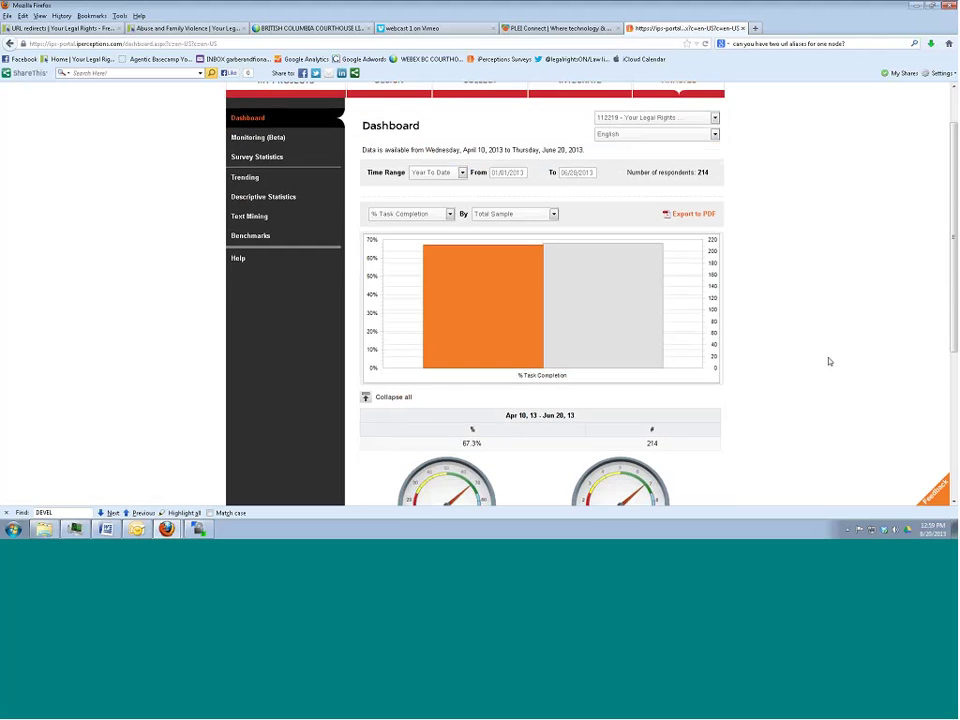
{"action": "scroll", "coordinate": [829, 362], "scroll_direction": "down", "scroll_amount": 1}
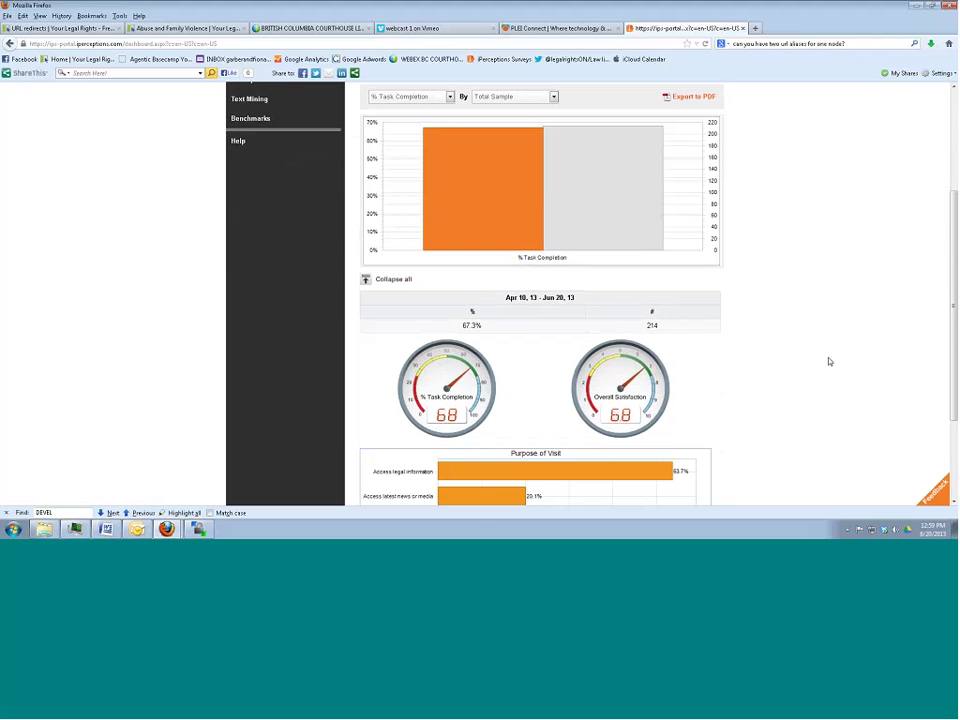
{"action": "scroll", "coordinate": [829, 362], "scroll_direction": "down", "scroll_amount": 1}
{"action": "scroll", "coordinate": [829, 362], "scroll_direction": "down", "scroll_amount": 1}
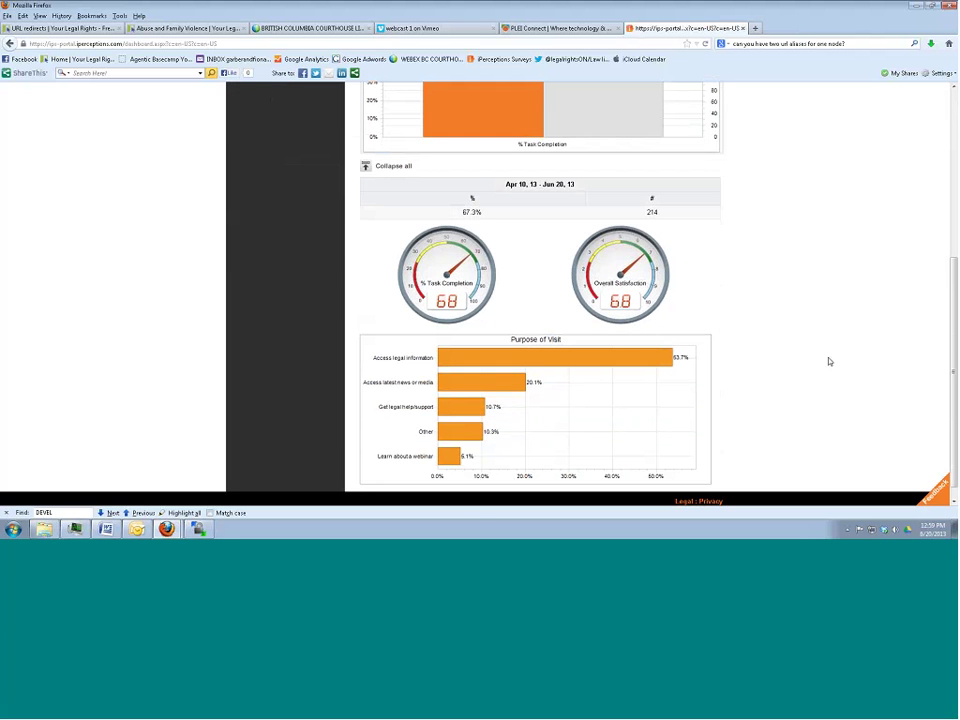
{"action": "scroll", "coordinate": [829, 362], "scroll_direction": "down", "scroll_amount": 1}
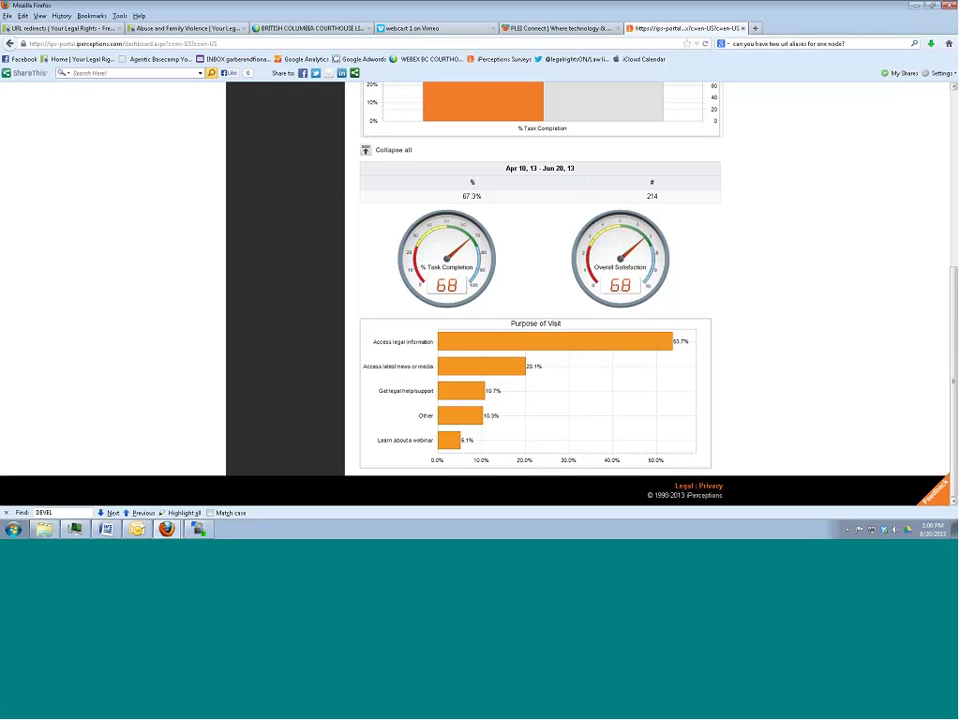
{"action": "scroll", "coordinate": [606, 291], "scroll_direction": "up", "scroll_amount": 4}
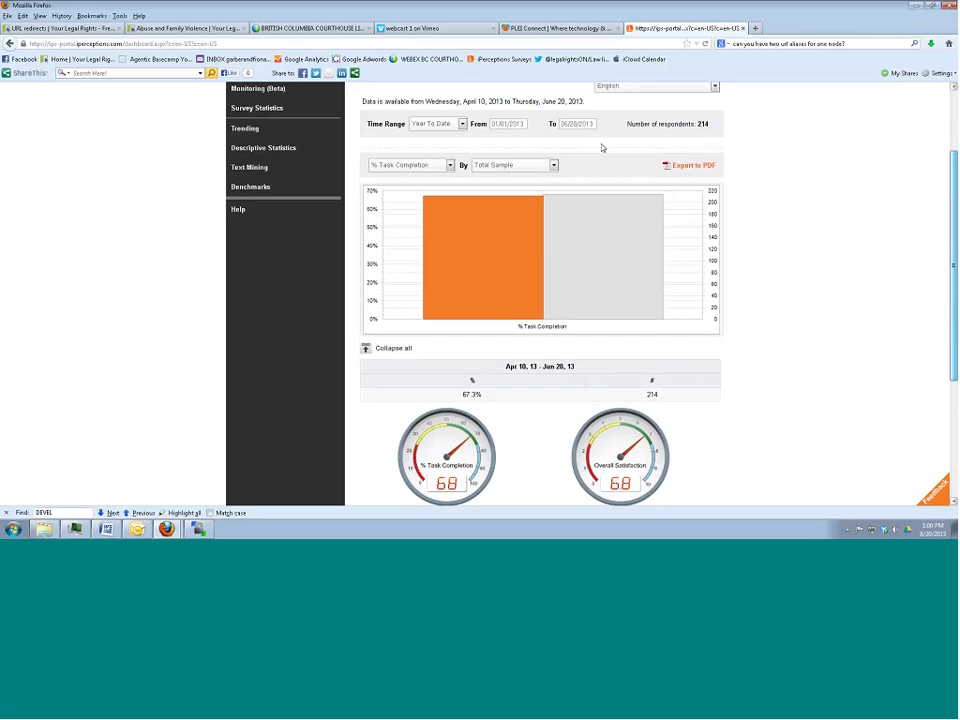
{"action": "scroll", "coordinate": [204, 167], "scroll_direction": "up", "scroll_amount": 1}
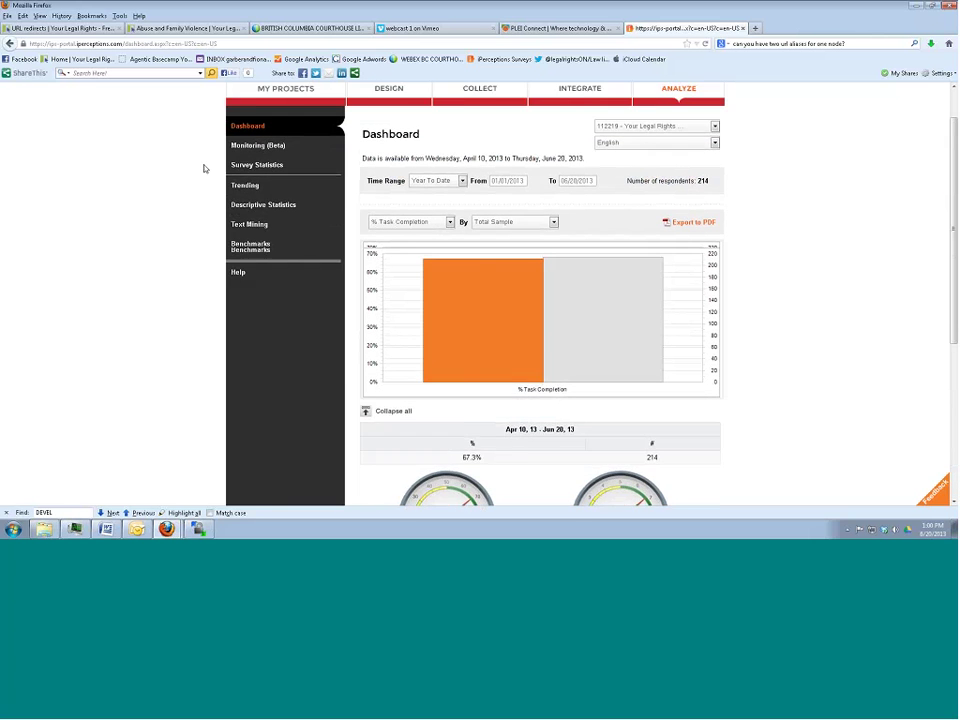
Show the Survey Statistics report with its time range set to Year To Date and review the response overview figures.
{"action": "left_click", "coordinate": [256, 208]}
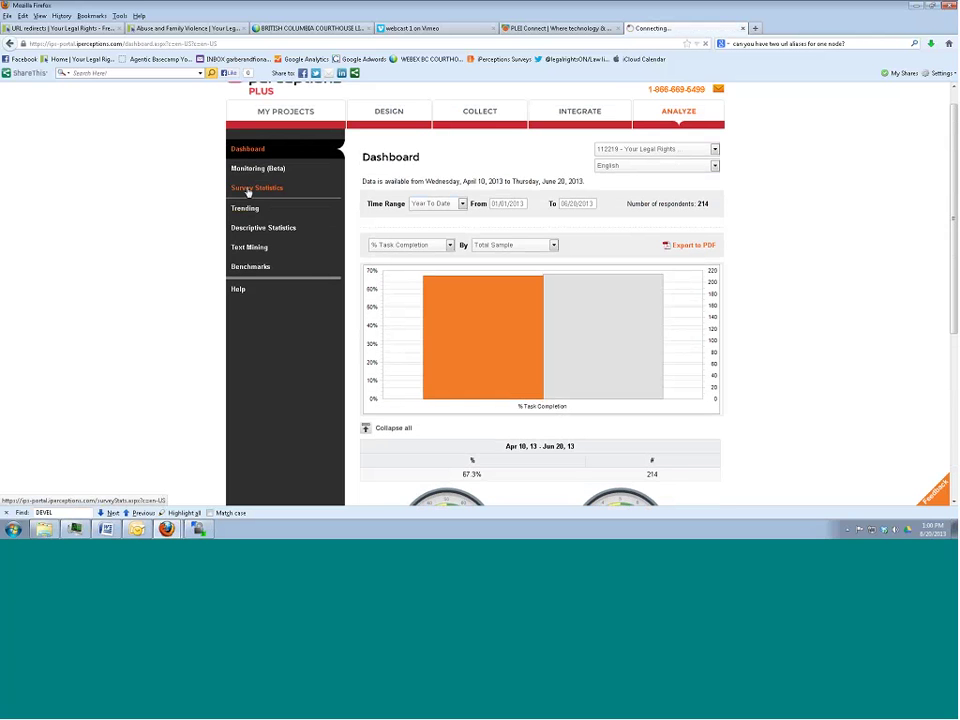
{"action": "left_click", "coordinate": [248, 190]}
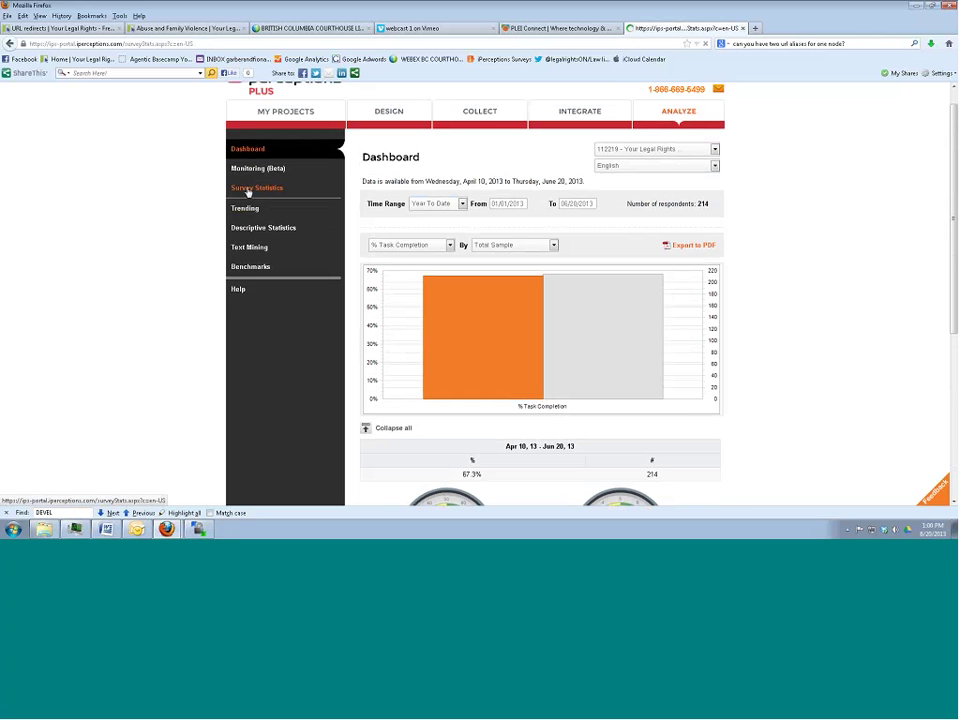
{"action": "left_click", "coordinate": [440, 220]}
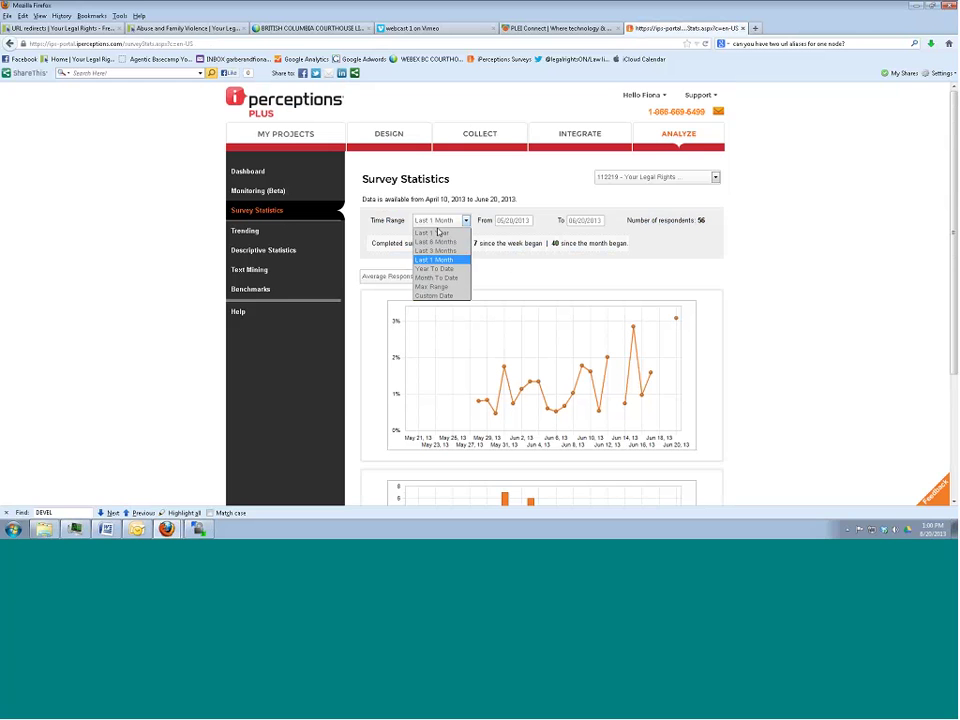
{"action": "left_click", "coordinate": [473, 264]}
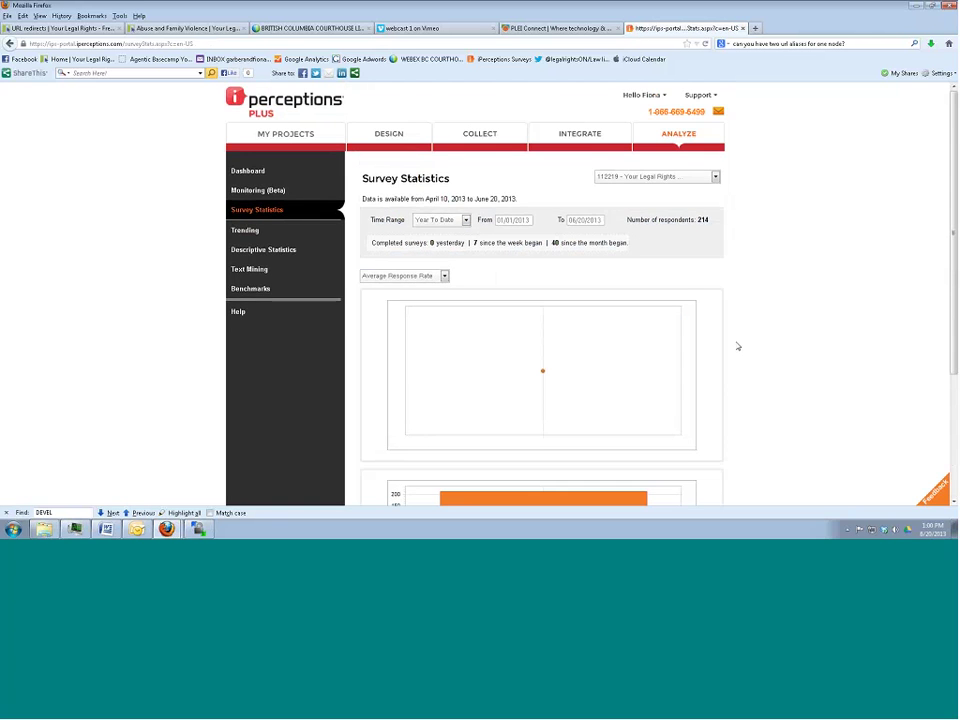
{"action": "scroll", "coordinate": [737, 345], "scroll_direction": "down", "scroll_amount": 1}
{"action": "scroll", "coordinate": [737, 345], "scroll_direction": "down", "scroll_amount": 3}
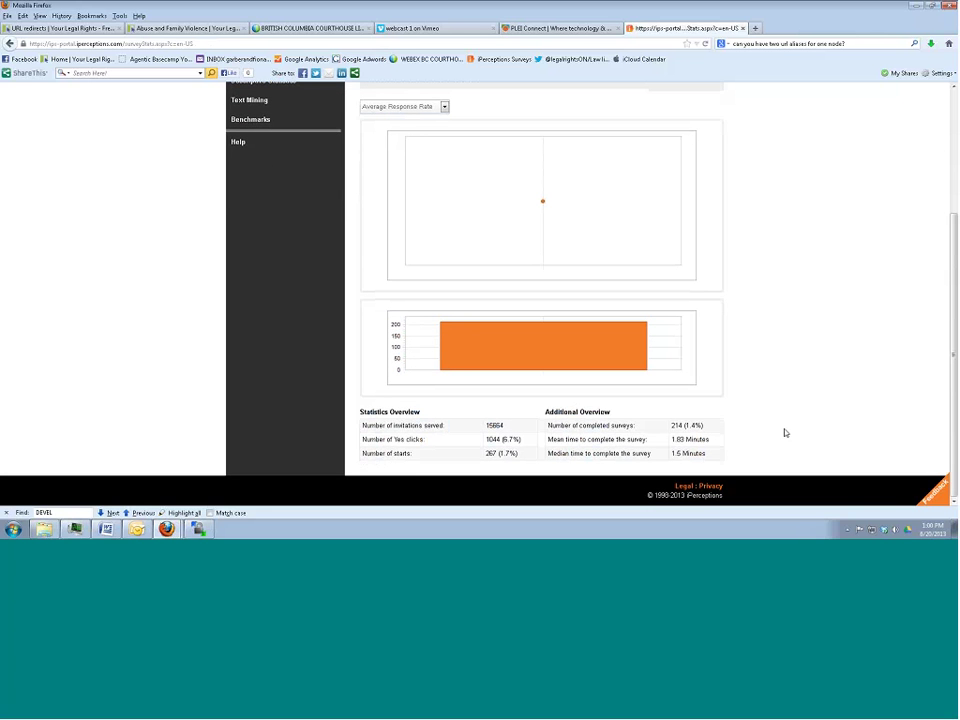
{"action": "scroll", "coordinate": [207, 164], "scroll_direction": "up", "scroll_amount": 3}
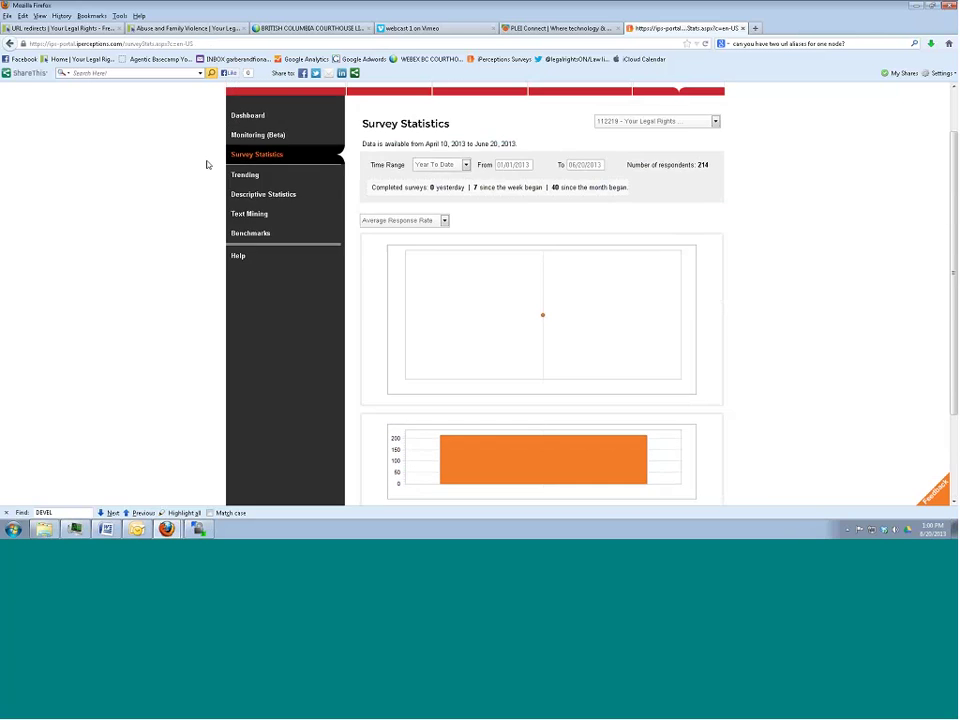
Open the Trending report and check the grouping options for the trended % Task Completion chart.
{"action": "left_click", "coordinate": [257, 179]}
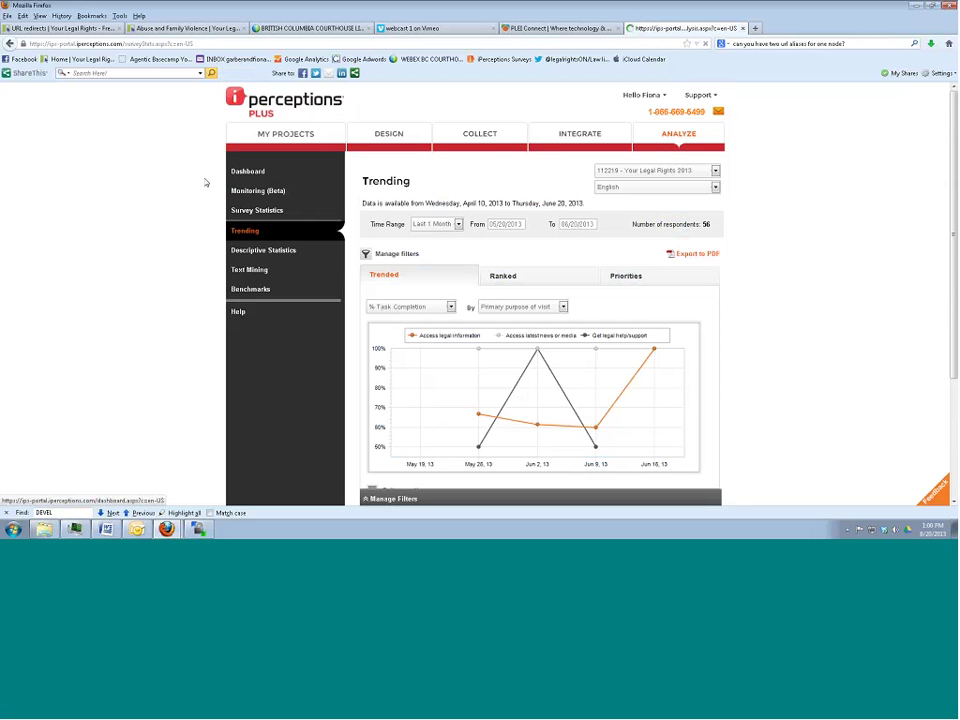
{"action": "scroll", "coordinate": [4, 313], "scroll_direction": "down", "scroll_amount": 1}
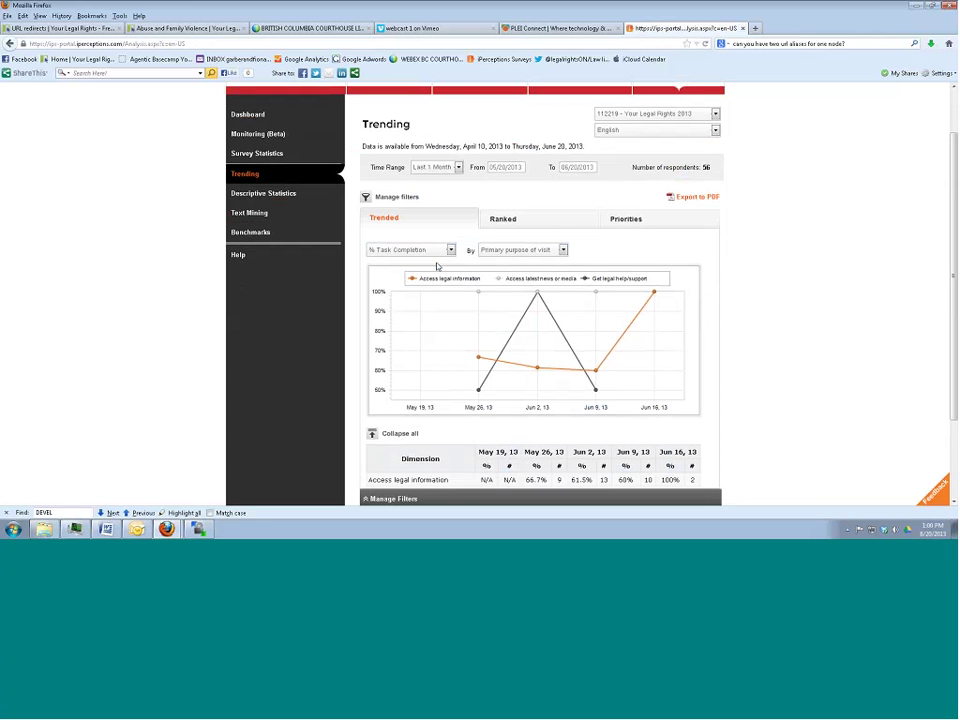
{"action": "left_click", "coordinate": [562, 250]}
{"action": "left_click", "coordinate": [563, 250]}
Open the Descriptive Statistics report and examine its device, source, overall experience, primary purpose of visit and POV Complete charts.
{"action": "left_click", "coordinate": [252, 133]}
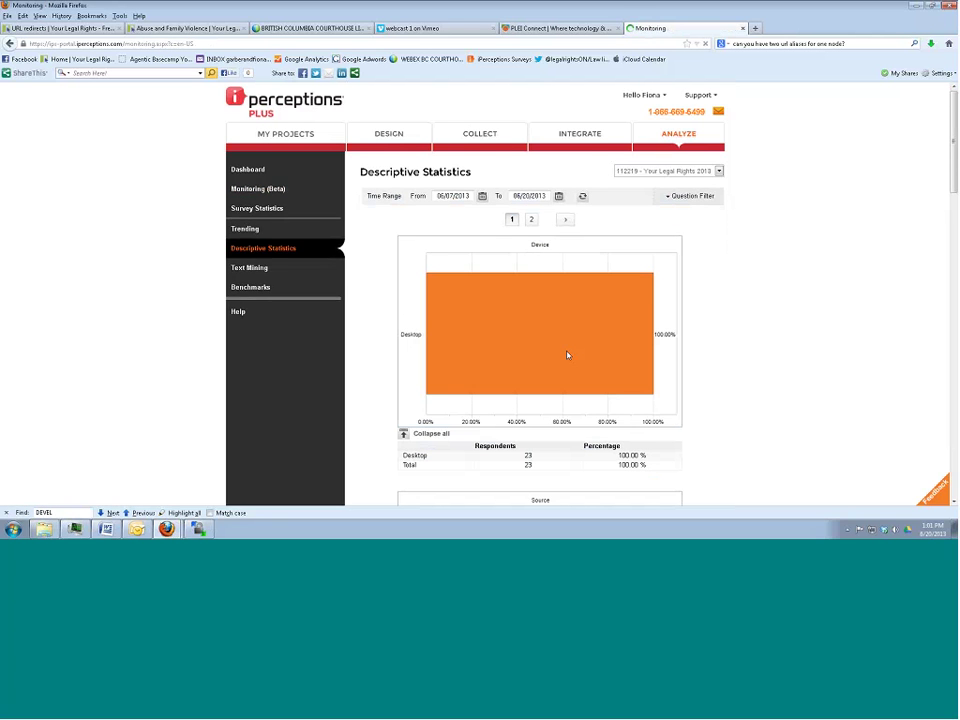
{"action": "scroll", "coordinate": [567, 355], "scroll_direction": "down", "scroll_amount": 1}
{"action": "scroll", "coordinate": [567, 355], "scroll_direction": "down", "scroll_amount": 5}
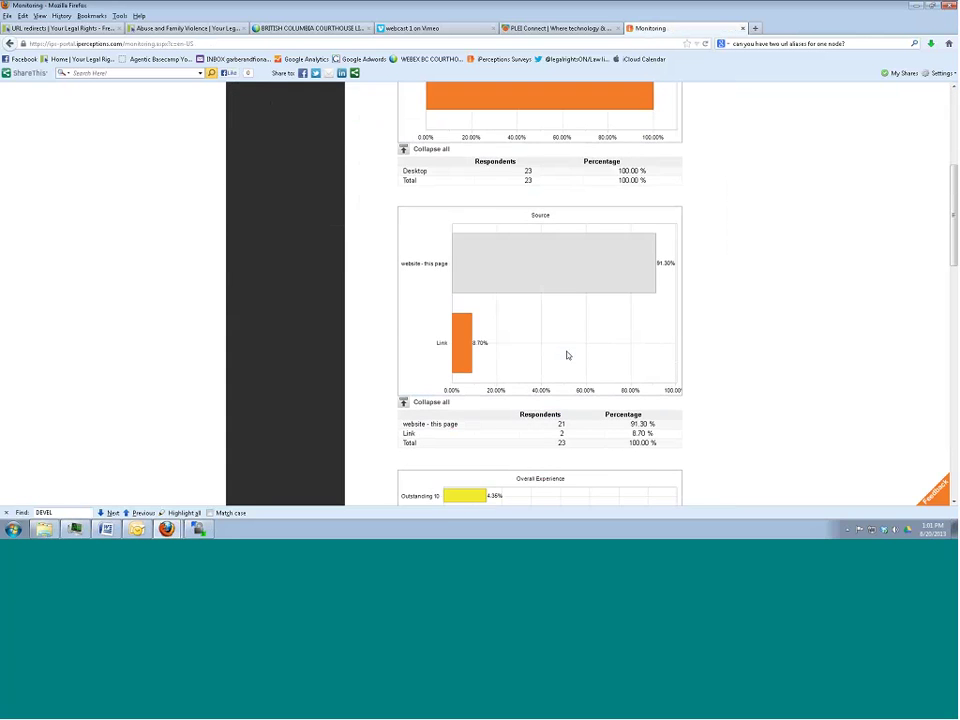
{"action": "scroll", "coordinate": [567, 355], "scroll_direction": "down", "scroll_amount": 2}
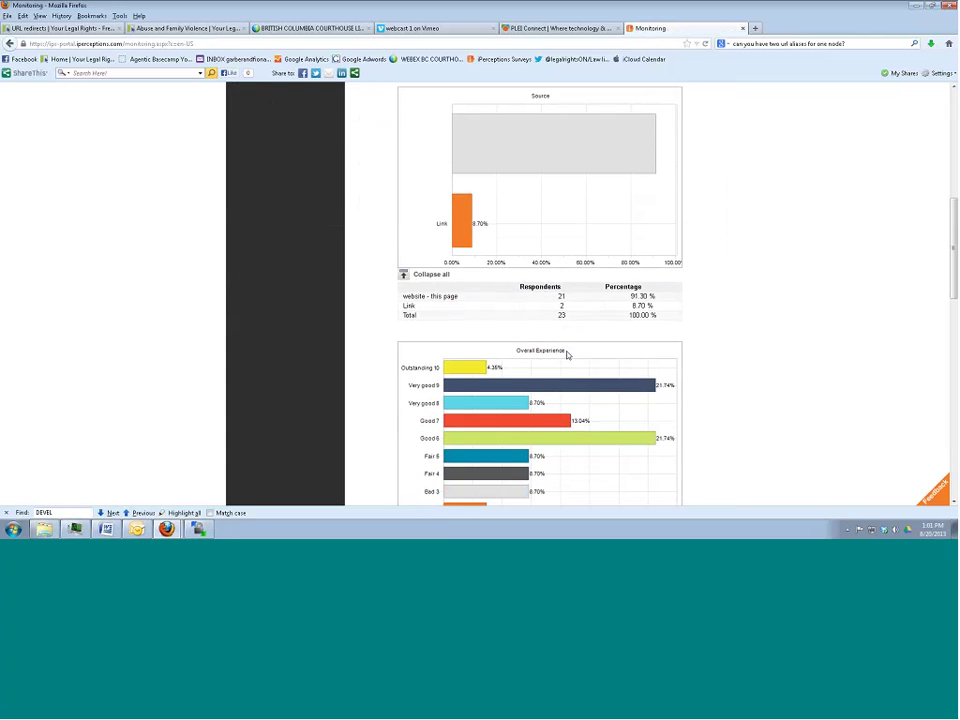
{"action": "scroll", "coordinate": [771, 358], "scroll_direction": "down", "scroll_amount": 2}
{"action": "scroll", "coordinate": [771, 358], "scroll_direction": "down", "scroll_amount": 1}
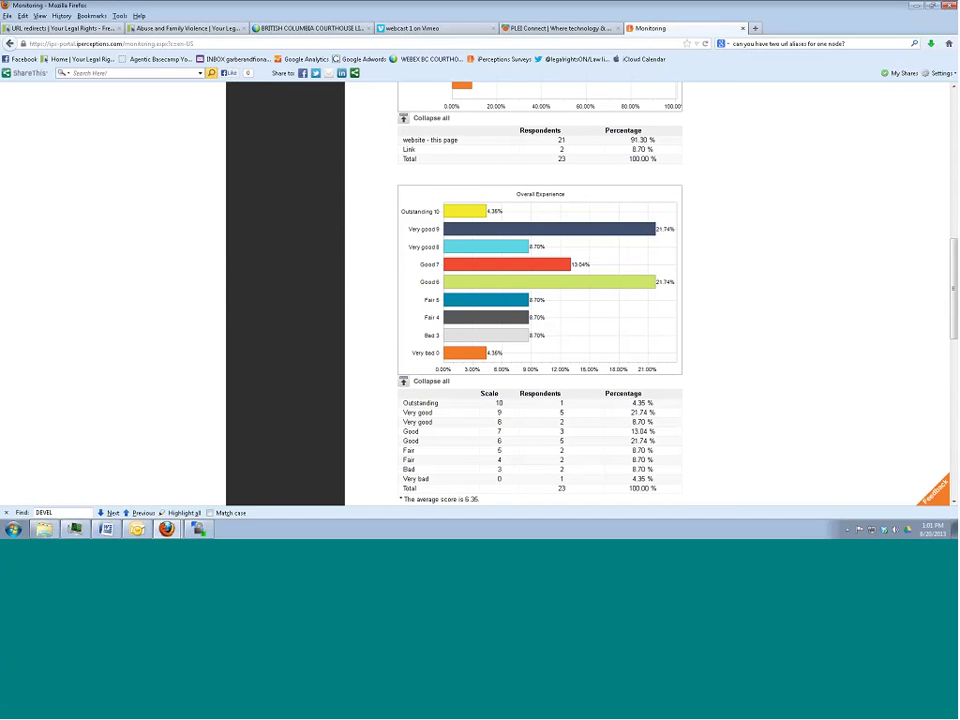
{"action": "scroll", "coordinate": [700, 369], "scroll_direction": "down", "scroll_amount": 3}
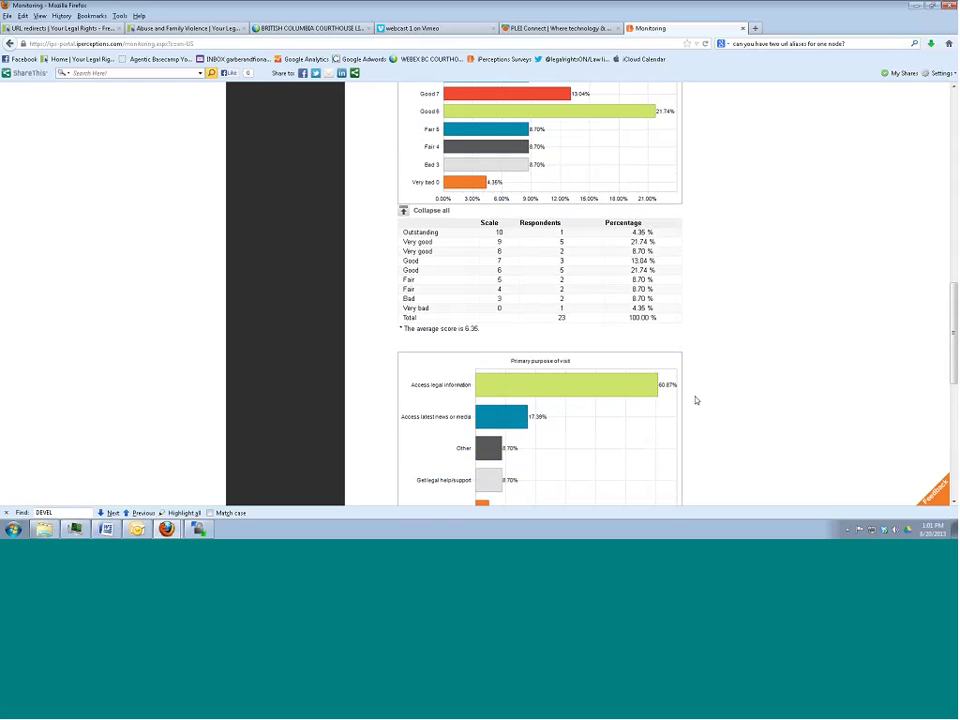
{"action": "scroll", "coordinate": [696, 400], "scroll_direction": "down", "scroll_amount": 1}
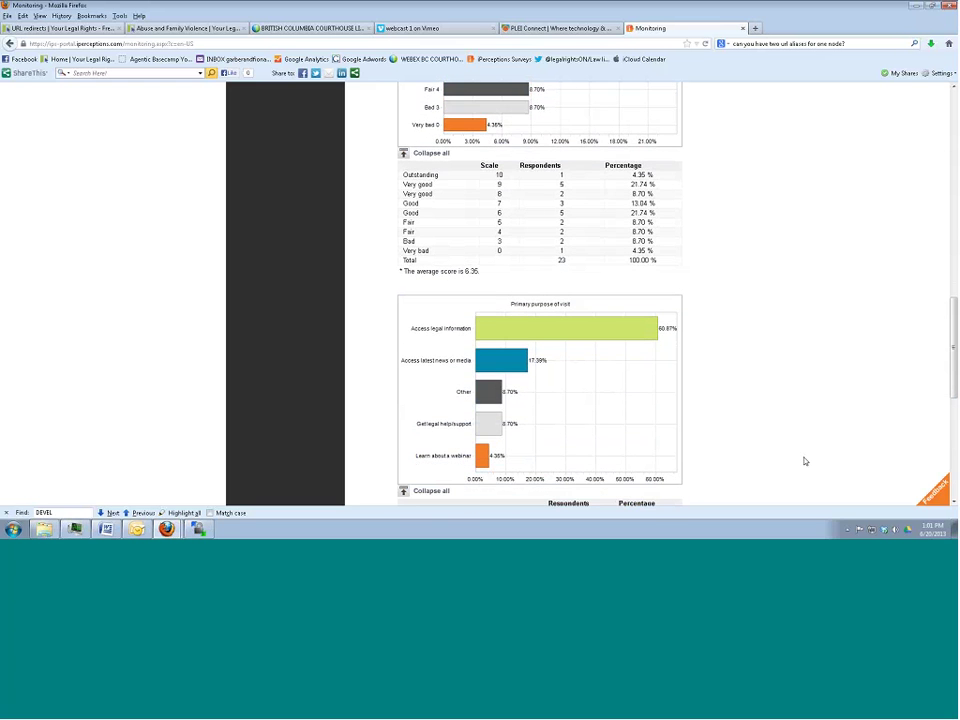
{"action": "scroll", "coordinate": [804, 458], "scroll_direction": "down", "scroll_amount": 2}
{"action": "scroll", "coordinate": [802, 455], "scroll_direction": "down", "scroll_amount": 3}
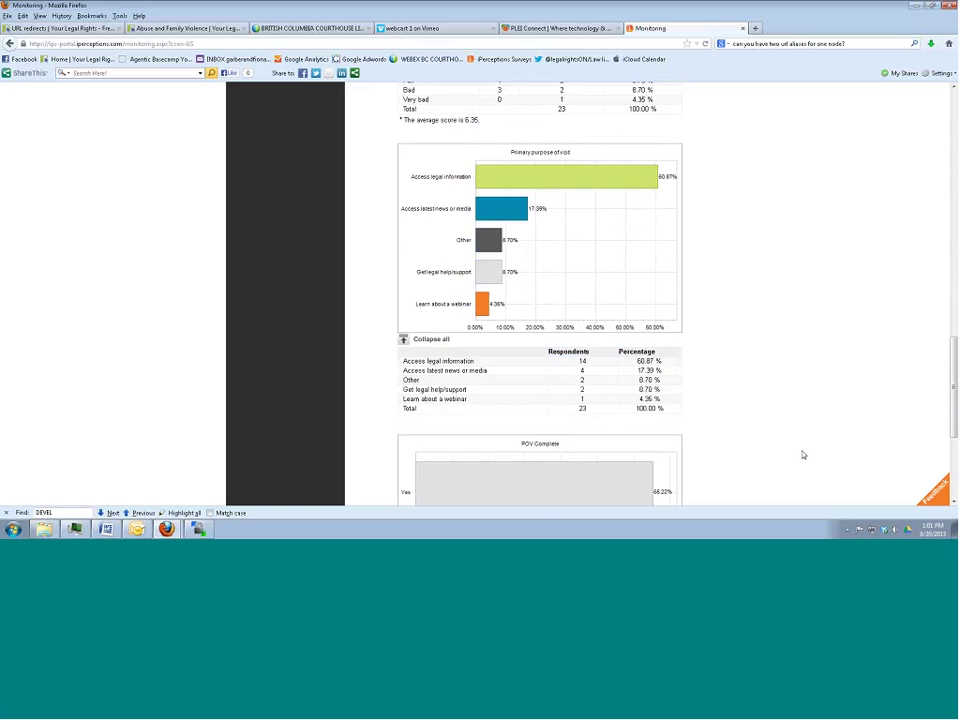
{"action": "scroll", "coordinate": [802, 455], "scroll_direction": "down", "scroll_amount": 1}
{"action": "scroll", "coordinate": [802, 455], "scroll_direction": "down", "scroll_amount": 1}
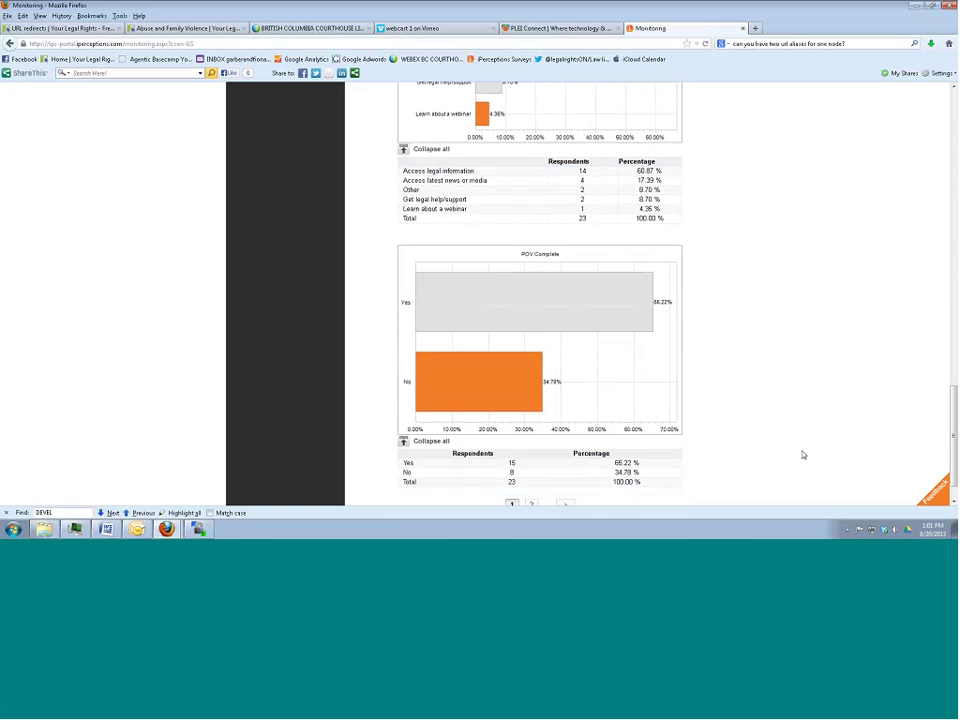
Show page 2 of the Descriptive Statistics report and review the Likelihood to recommend chart.
{"action": "left_click", "coordinate": [531, 466]}
{"action": "scroll", "coordinate": [810, 422], "scroll_direction": "up", "scroll_amount": 2}
{"action": "scroll", "coordinate": [810, 422], "scroll_direction": "up", "scroll_amount": 3}
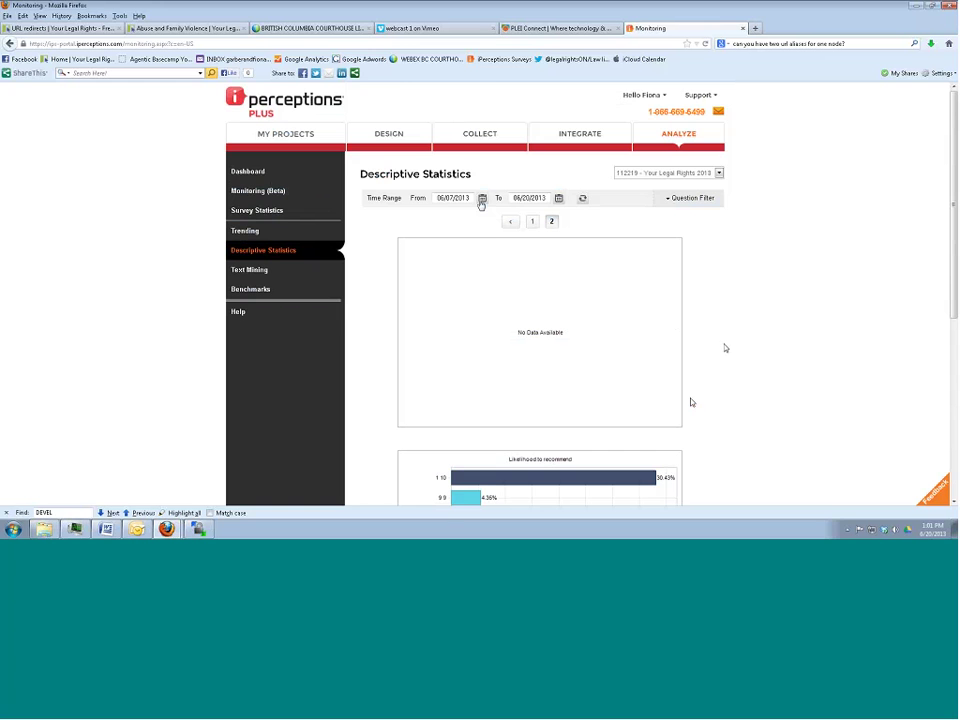
{"action": "scroll", "coordinate": [726, 348], "scroll_direction": "down", "scroll_amount": 1}
{"action": "scroll", "coordinate": [726, 348], "scroll_direction": "down", "scroll_amount": 2}
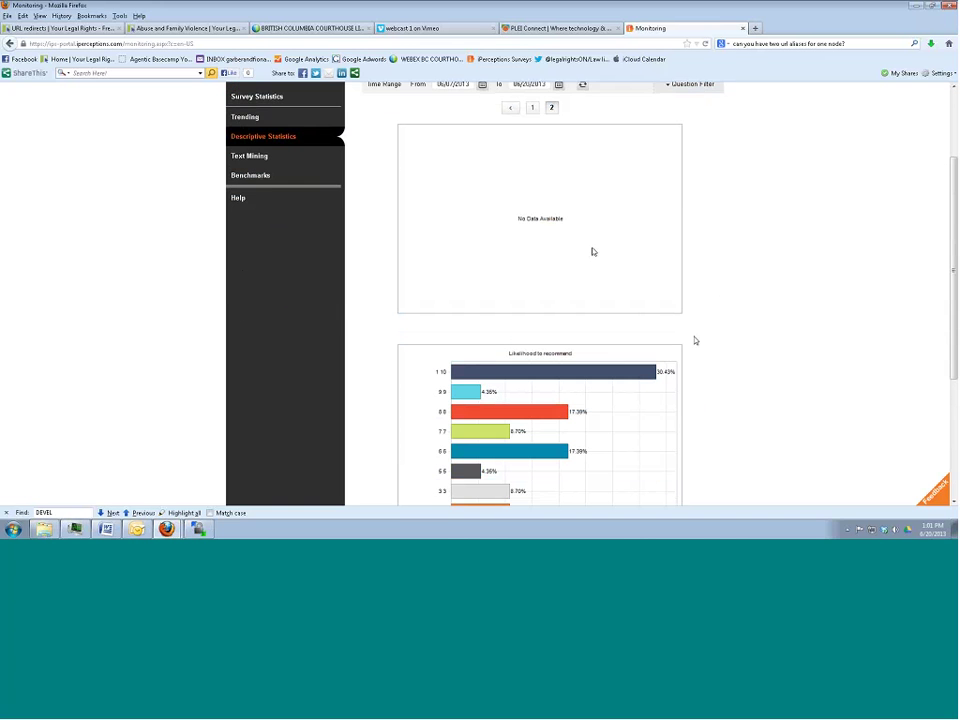
{"action": "scroll", "coordinate": [806, 321], "scroll_direction": "down", "scroll_amount": 2}
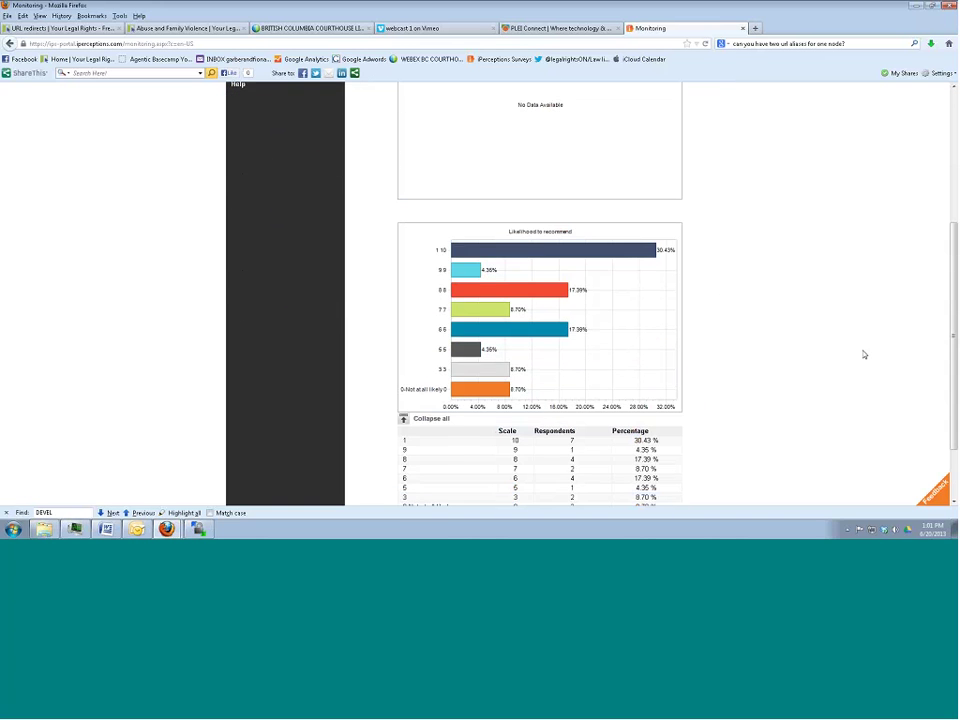
{"action": "scroll", "coordinate": [864, 354], "scroll_direction": "up", "scroll_amount": 4}
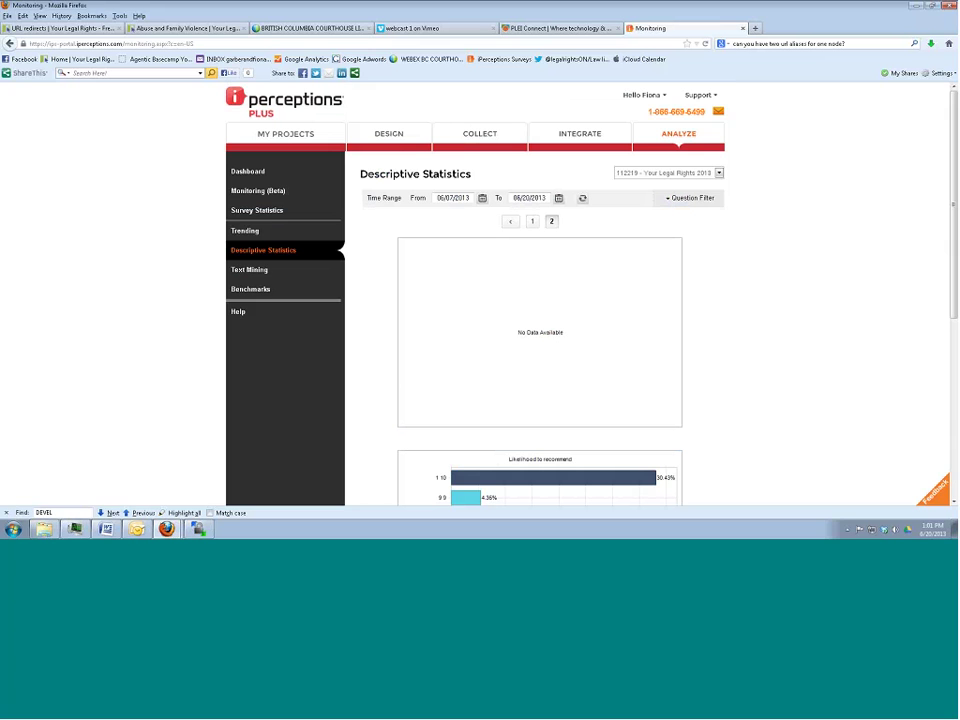
Open the Text Mining report and bring up its list of respondent comments.
{"action": "left_click", "coordinate": [264, 276]}
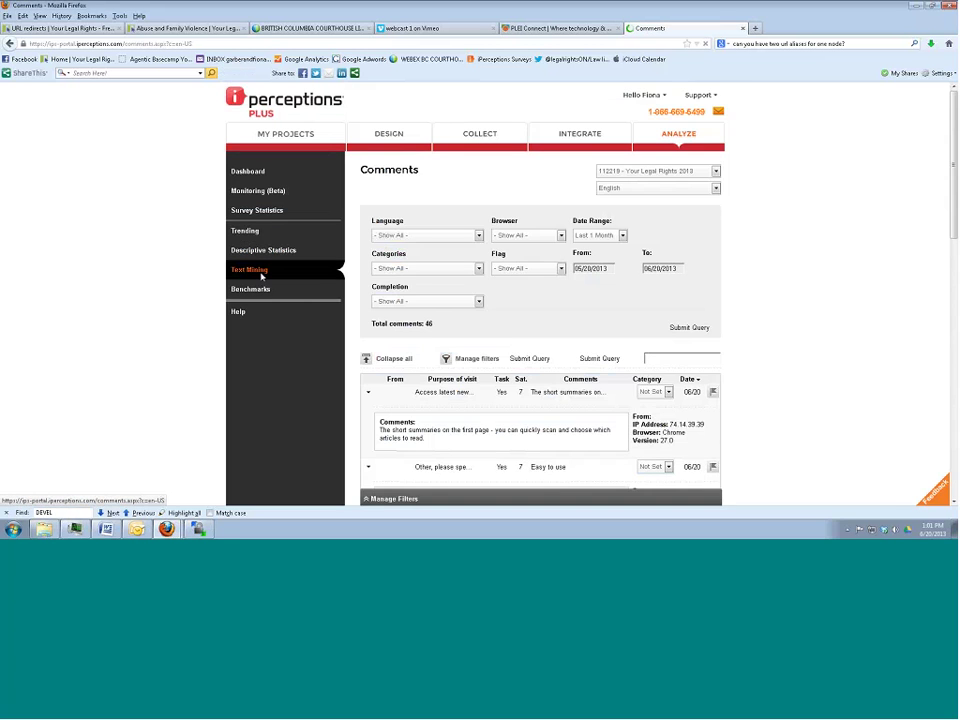
{"action": "scroll", "coordinate": [370, 420], "scroll_direction": "down", "scroll_amount": 1}
{"action": "left_click", "coordinate": [368, 411]}
{"action": "scroll", "coordinate": [369, 426], "scroll_direction": "down", "scroll_amount": 1}
{"action": "left_click", "coordinate": [369, 426]}
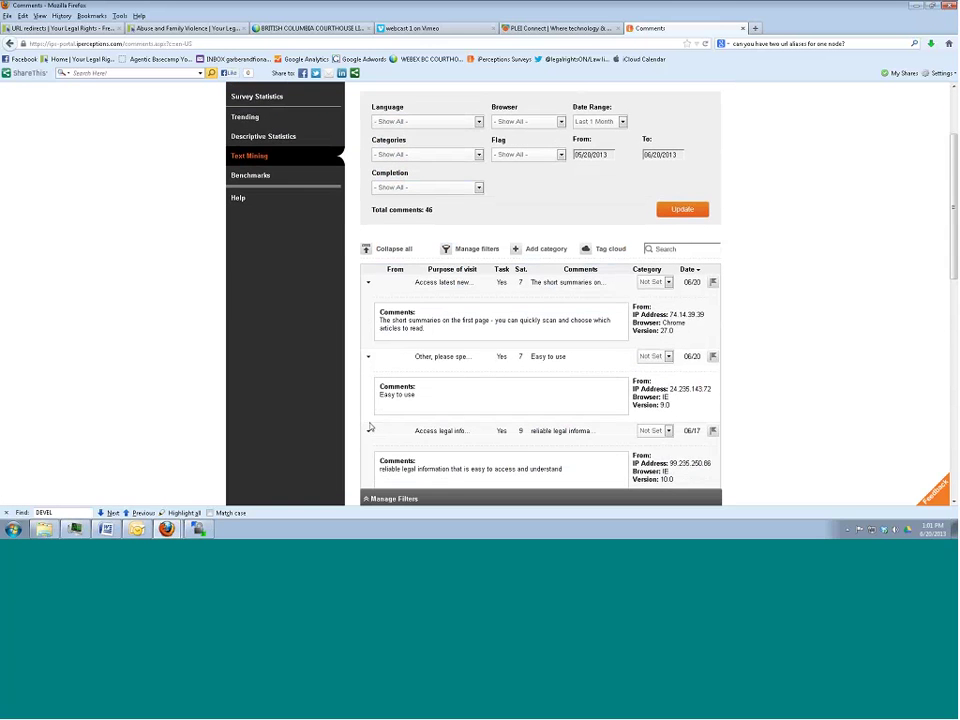
Read through the respondents' comments together with their purpose of visit, task completion and satisfaction scores.
{"action": "scroll", "coordinate": [369, 426], "scroll_direction": "down", "scroll_amount": 1}
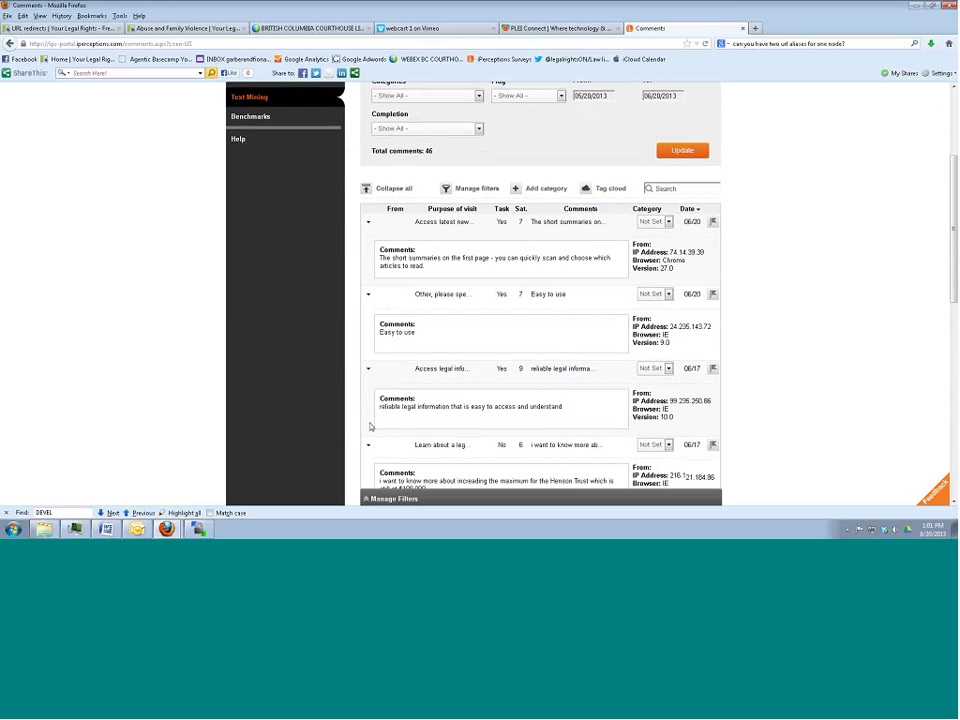
{"action": "scroll", "coordinate": [369, 426], "scroll_direction": "down", "scroll_amount": 1}
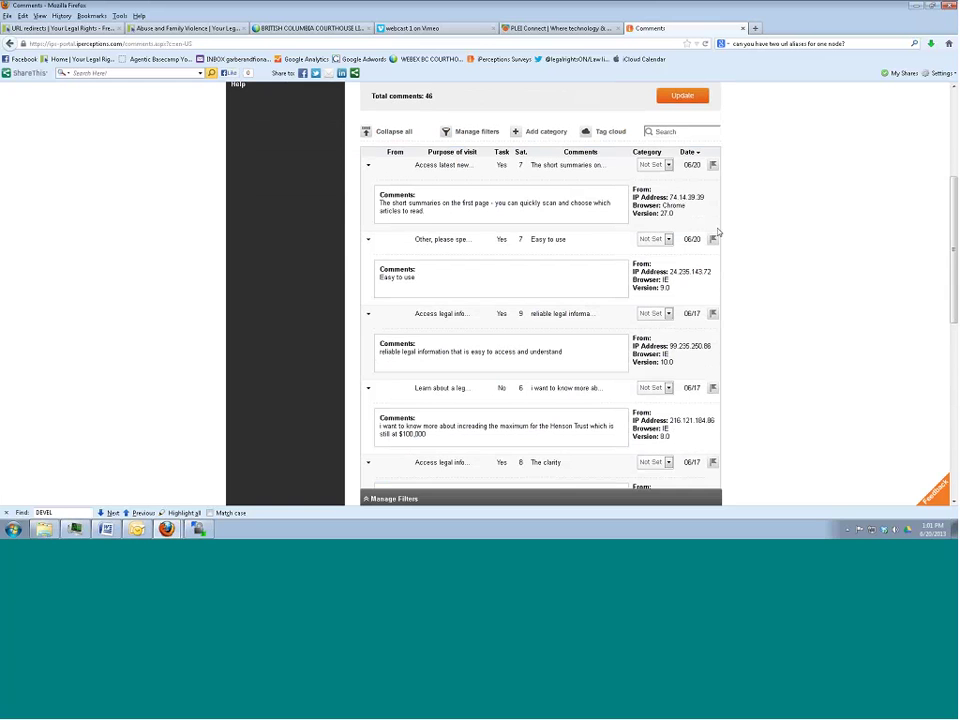
{"action": "scroll", "coordinate": [463, 306], "scroll_direction": "down", "scroll_amount": 1}
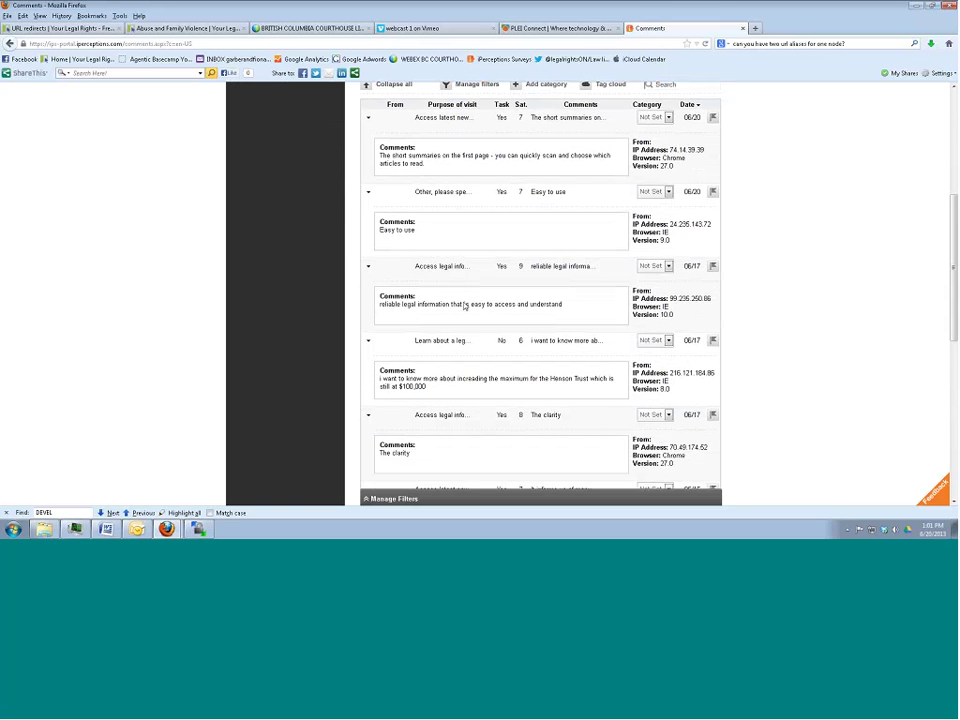
{"action": "scroll", "coordinate": [463, 306], "scroll_direction": "down", "scroll_amount": 2}
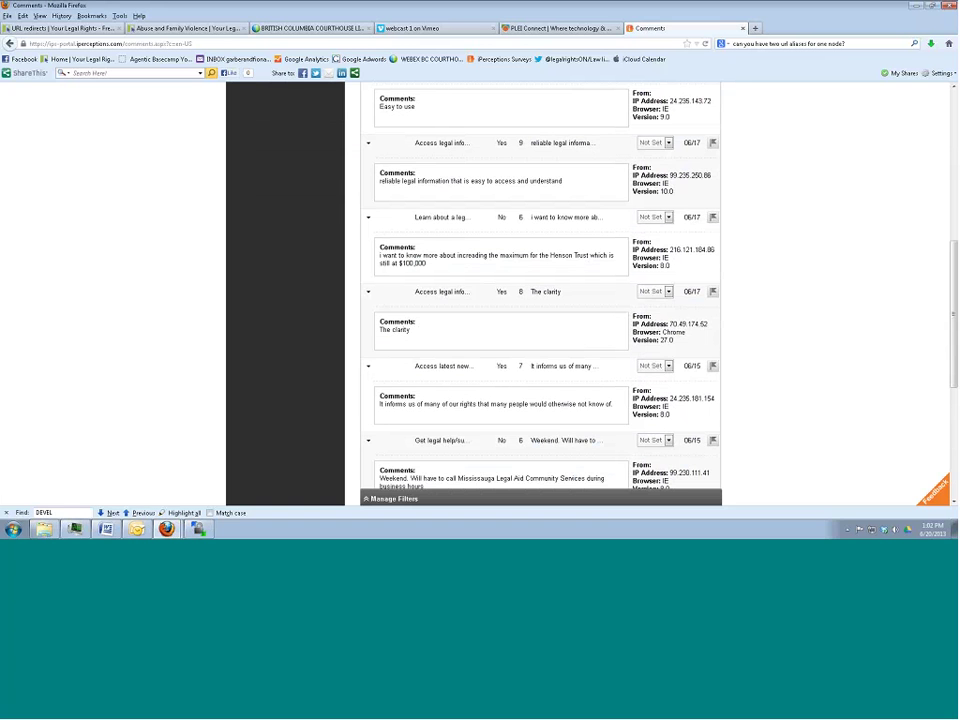
{"action": "scroll", "coordinate": [411, 277], "scroll_direction": "down", "scroll_amount": 1}
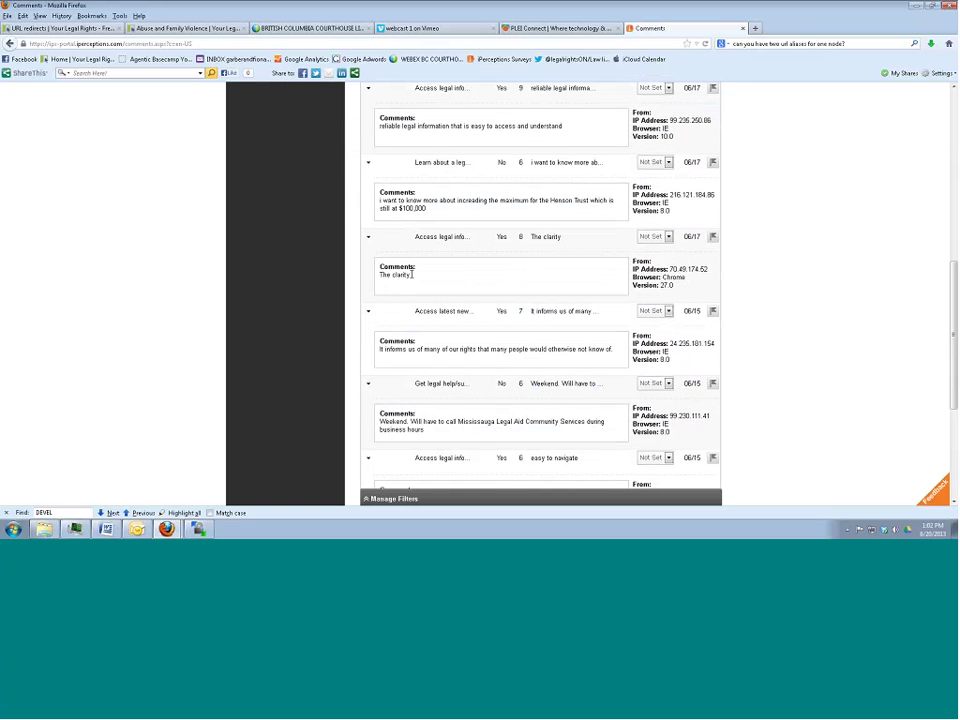
{"action": "scroll", "coordinate": [411, 277], "scroll_direction": "down", "scroll_amount": 1}
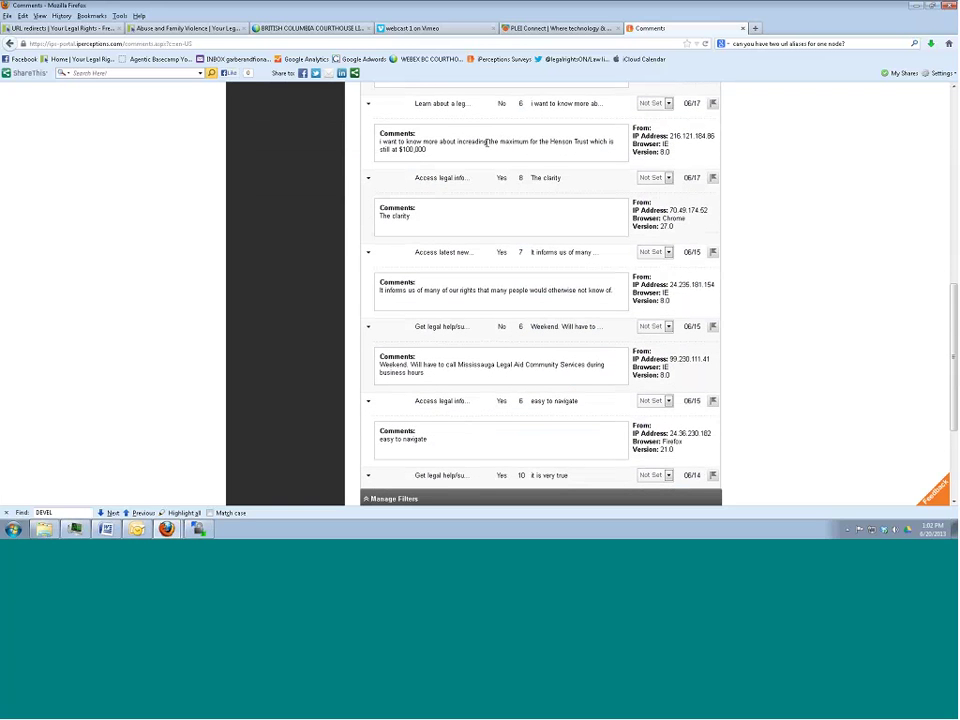
{"action": "scroll", "coordinate": [465, 357], "scroll_direction": "down", "scroll_amount": 1}
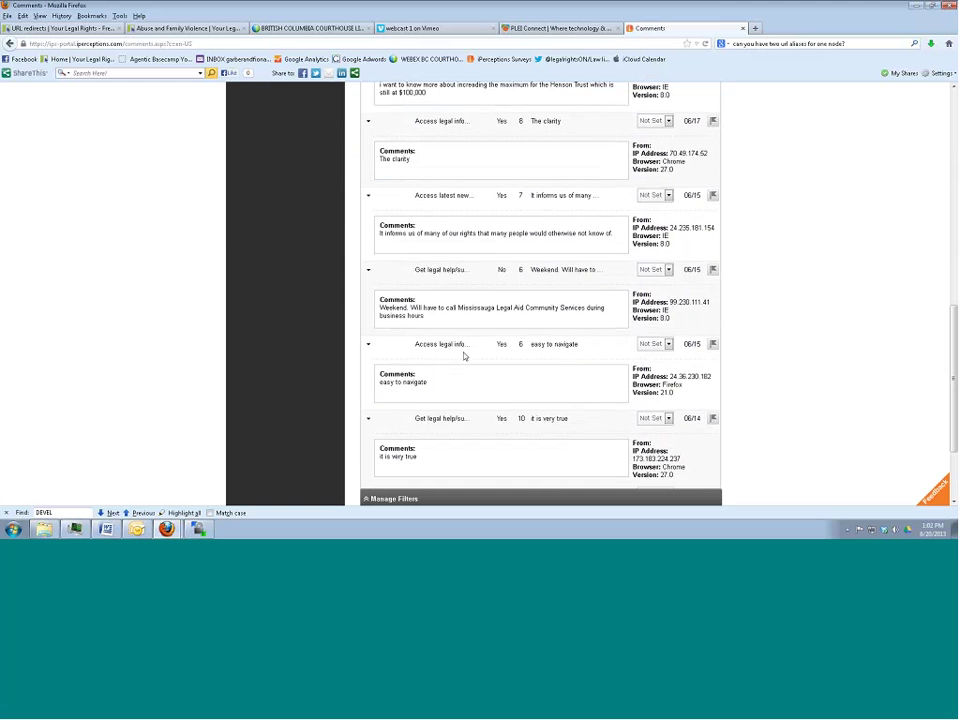
{"action": "scroll", "coordinate": [463, 355], "scroll_direction": "down", "scroll_amount": 1}
{"action": "scroll", "coordinate": [463, 355], "scroll_direction": "up", "scroll_amount": 2}
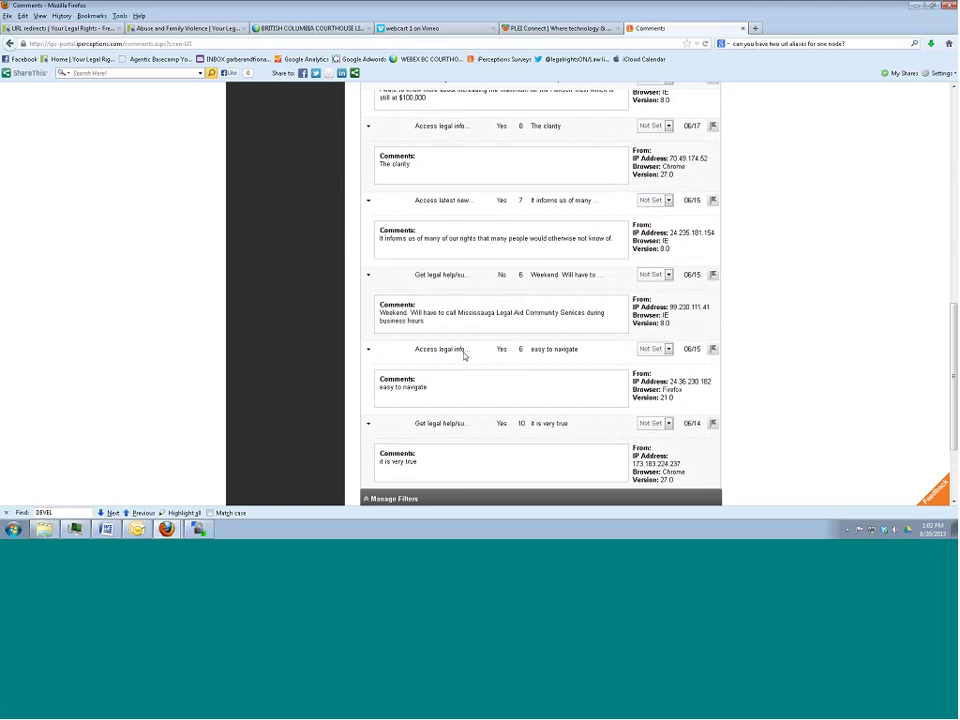
{"action": "scroll", "coordinate": [465, 357], "scroll_direction": "down", "scroll_amount": 1}
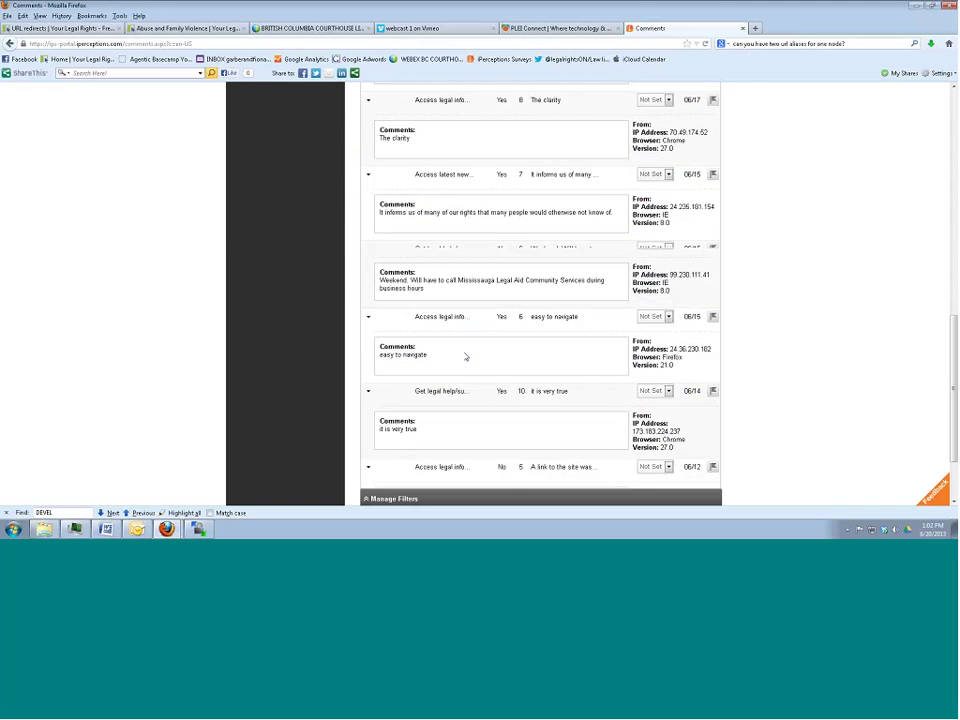
Open the Benchmarks report and compare the survey's % Task Completion trend with the Organizations (NGO/NPO) industry.
{"action": "scroll", "coordinate": [463, 354], "scroll_direction": "up", "scroll_amount": 4}
{"action": "scroll", "coordinate": [463, 354], "scroll_direction": "up", "scroll_amount": 8}
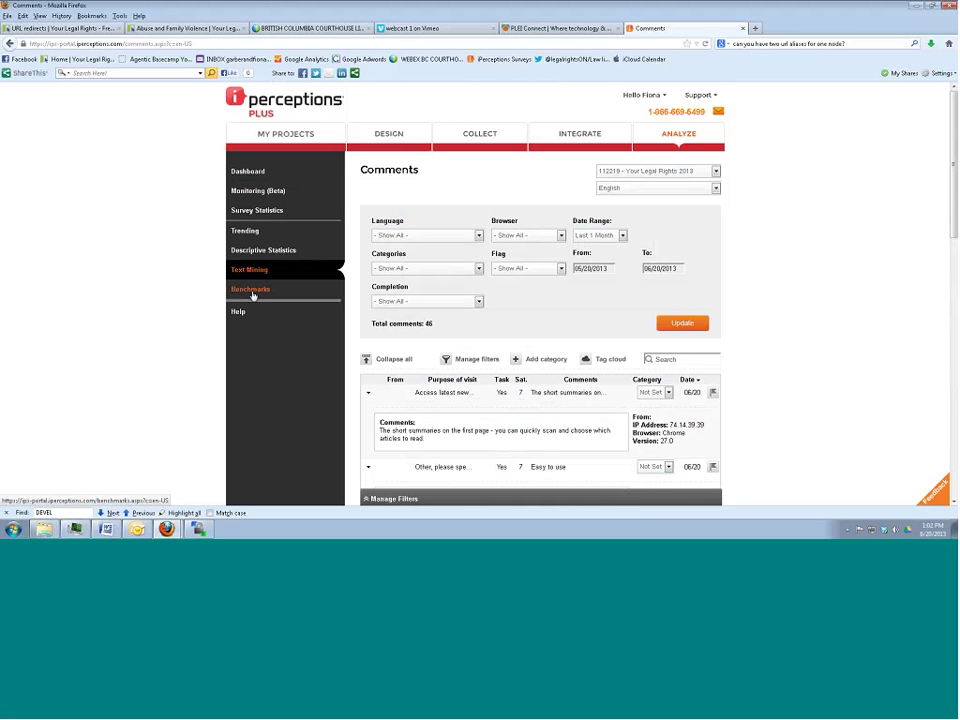
{"action": "left_click", "coordinate": [252, 290]}
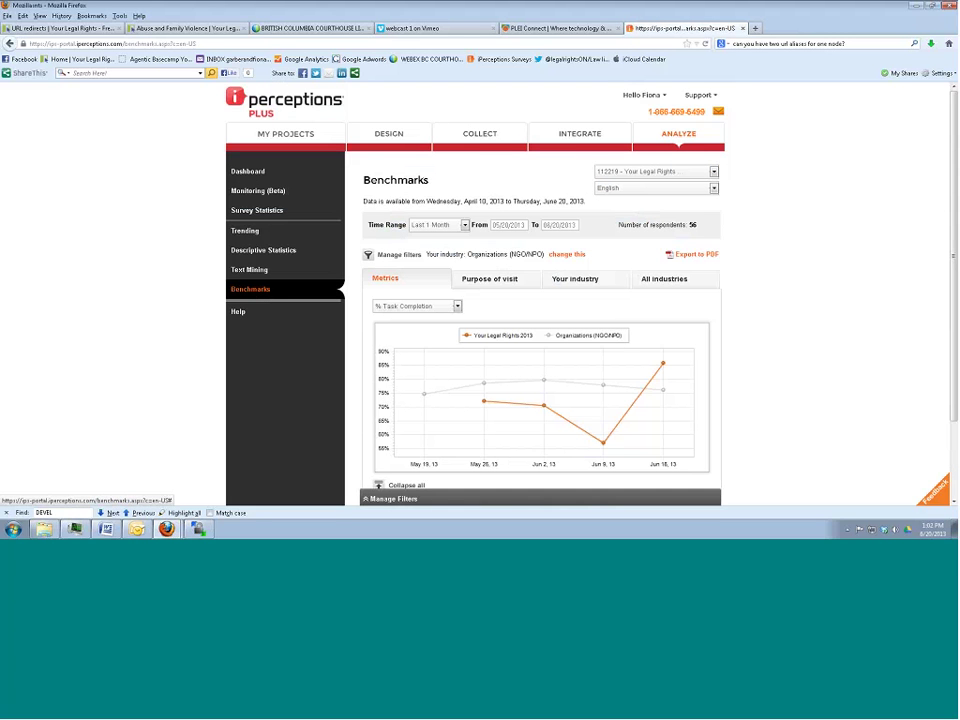
{"action": "scroll", "coordinate": [439, 471], "scroll_direction": "down", "scroll_amount": 3}
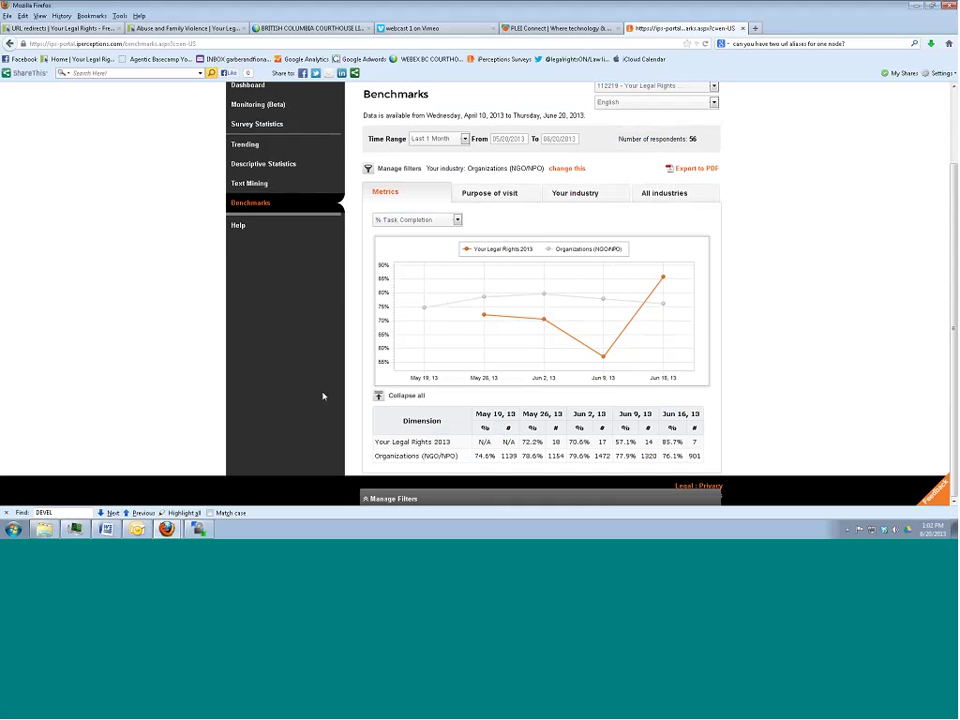
{"action": "scroll", "coordinate": [323, 396], "scroll_direction": "up", "scroll_amount": 3}
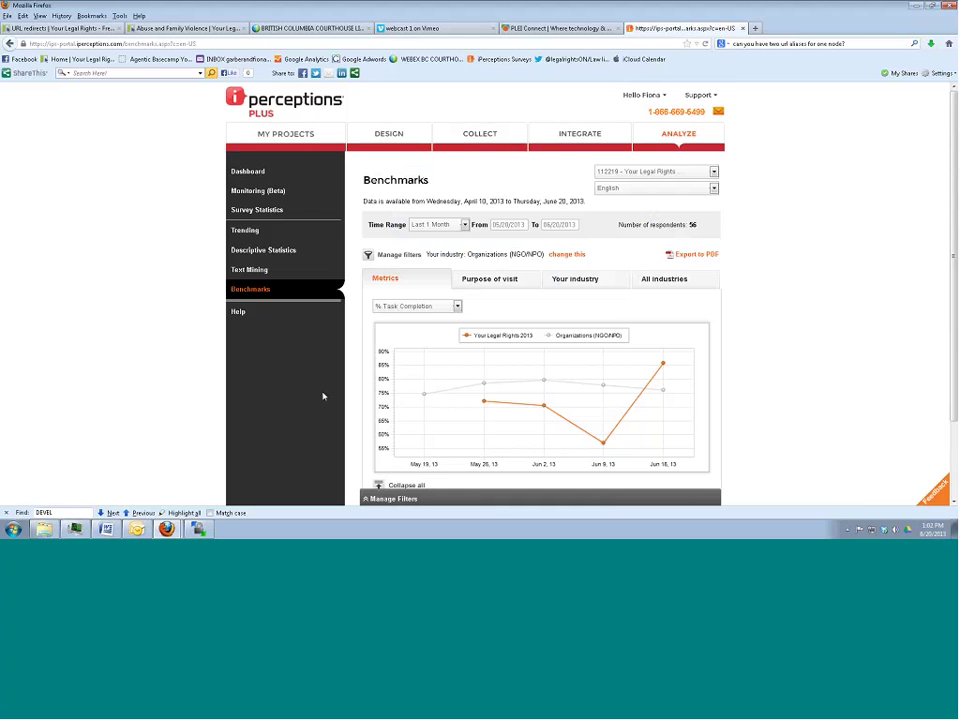
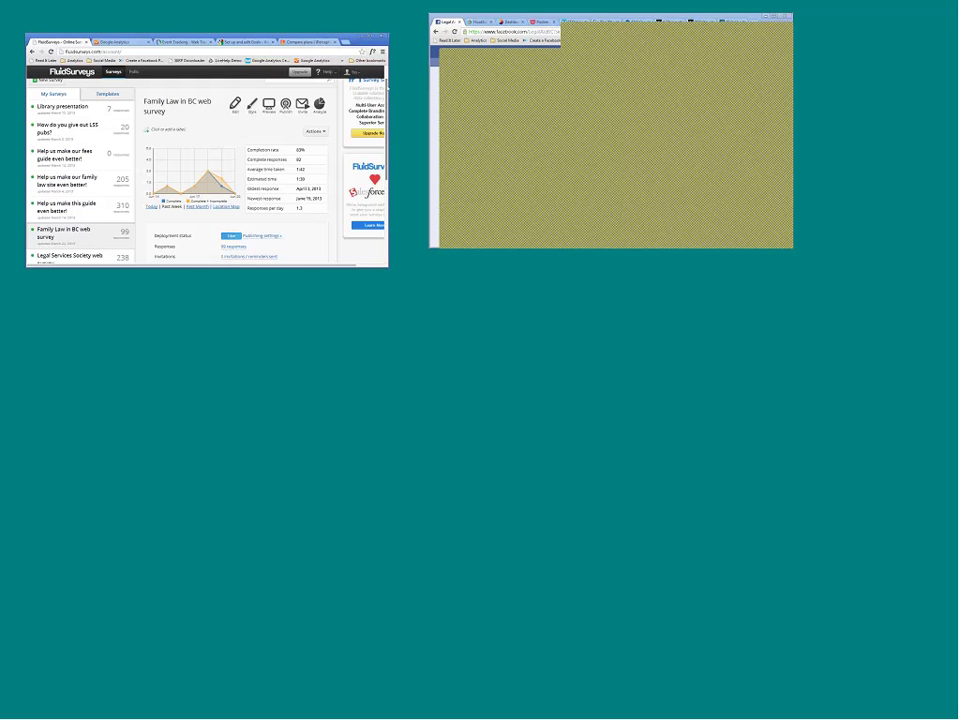
Switch to FluidSurveys, open the Family Law in BC web survey for editing and look over its first page.
{"action": "scroll", "coordinate": [244, 139], "scroll_direction": "down", "scroll_amount": 1}
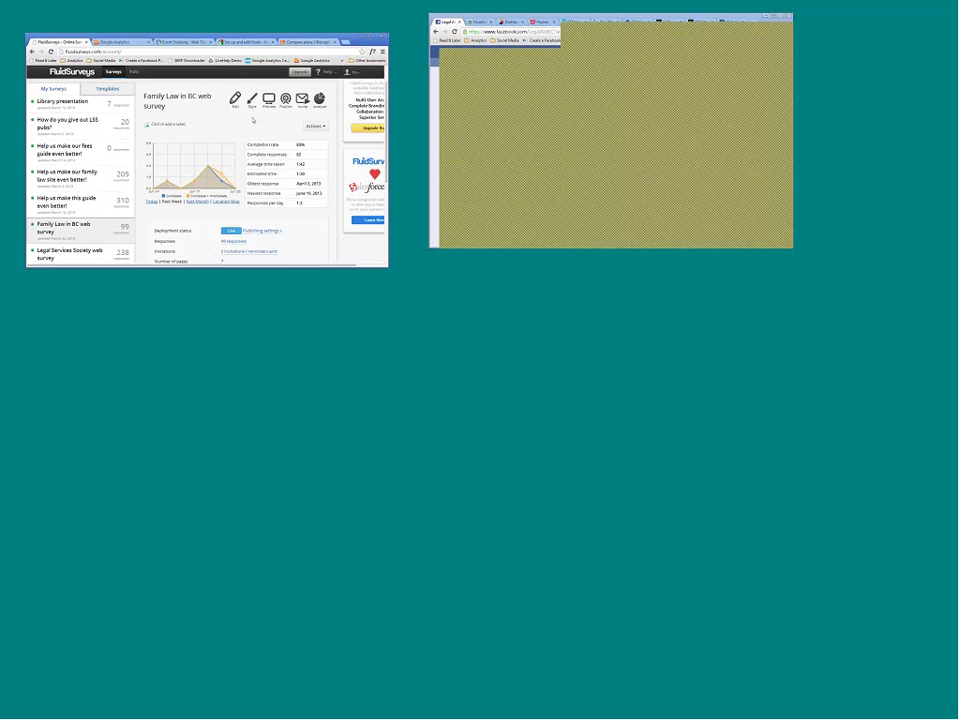
{"action": "left_click", "coordinate": [234, 100]}
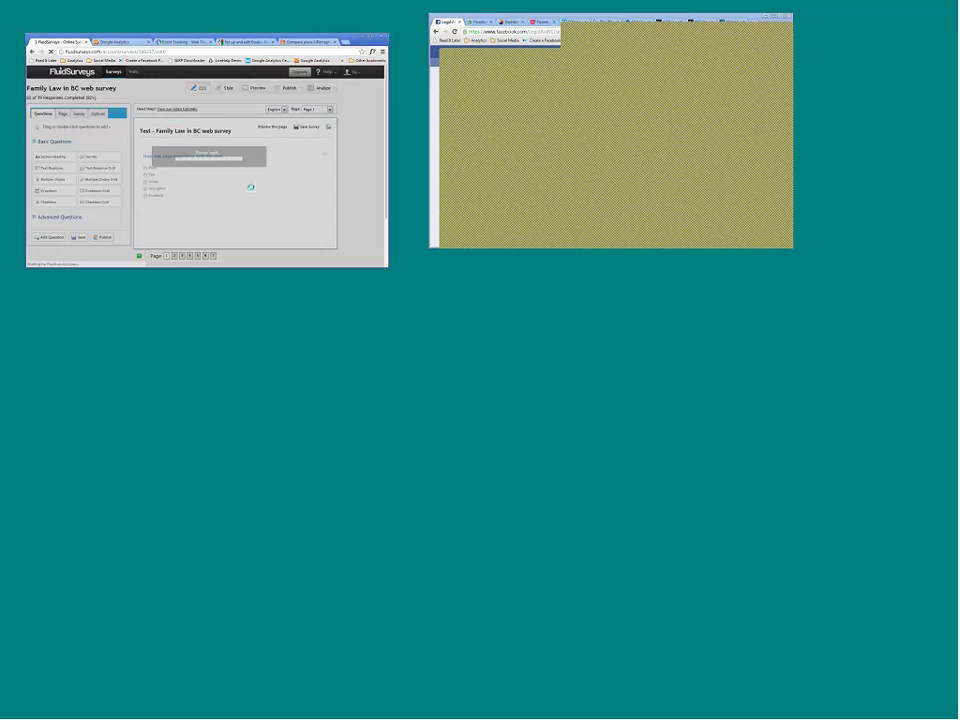
{"action": "left_click_drag", "start_coordinate": [100, 179], "coordinate": [206, 213]}
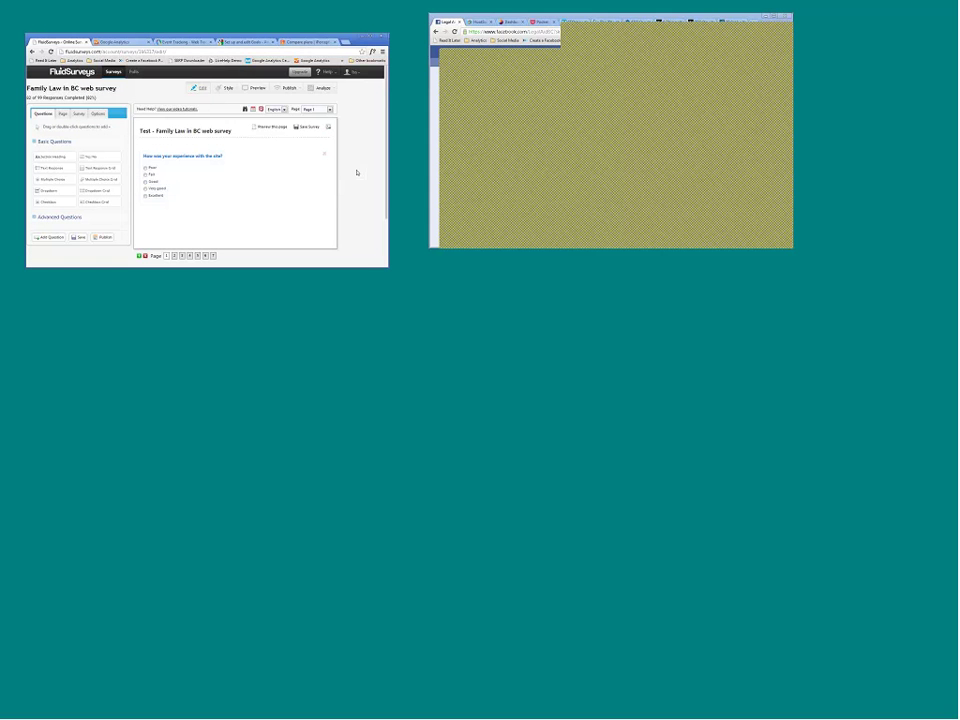
{"action": "scroll", "coordinate": [356, 172], "scroll_direction": "down", "scroll_amount": 2}
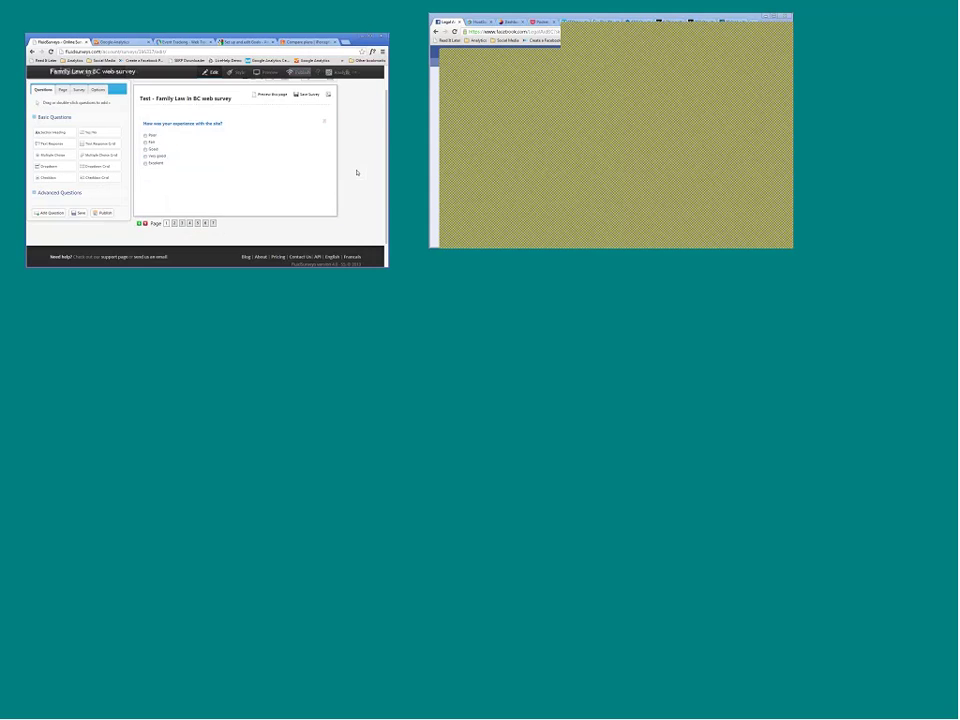
{"action": "scroll", "coordinate": [356, 172], "scroll_direction": "up", "scroll_amount": 2}
Check the language choices available for the Family Law in BC web survey, and save the survey.
{"action": "left_click", "coordinate": [284, 110]}
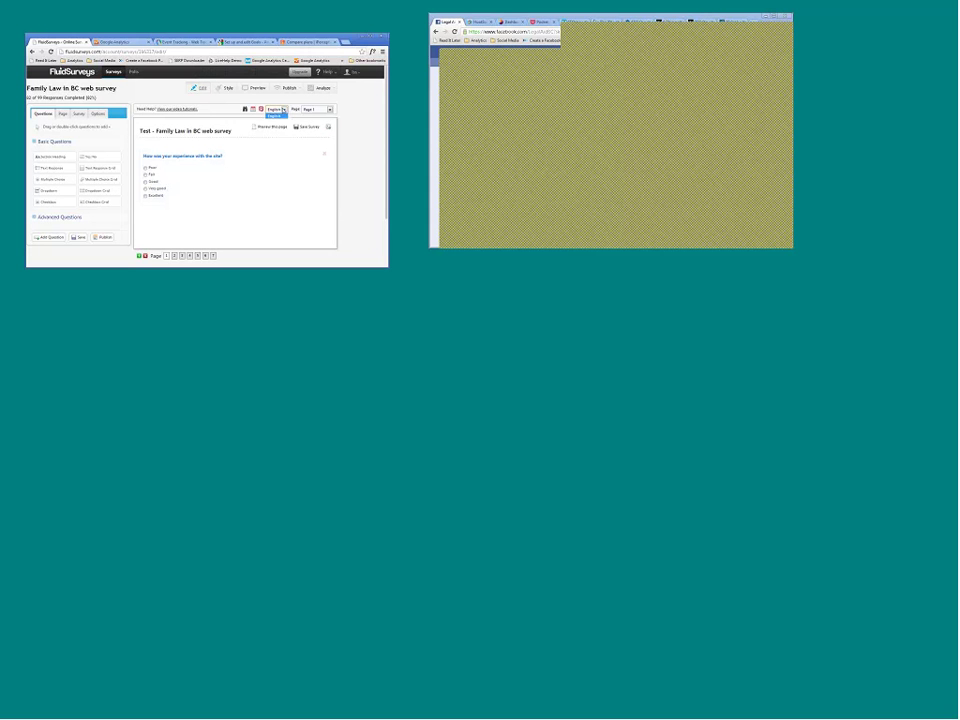
{"action": "left_click", "coordinate": [284, 110]}
{"action": "left_click", "coordinate": [284, 110]}
{"action": "left_click", "coordinate": [284, 110]}
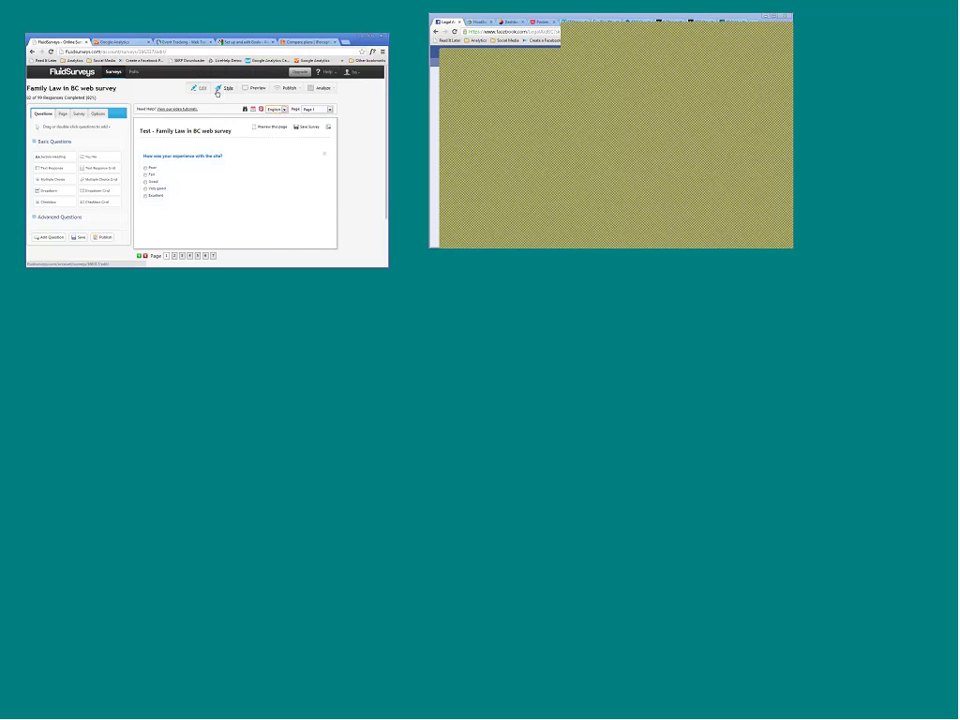
{"action": "left_click", "coordinate": [81, 238]}
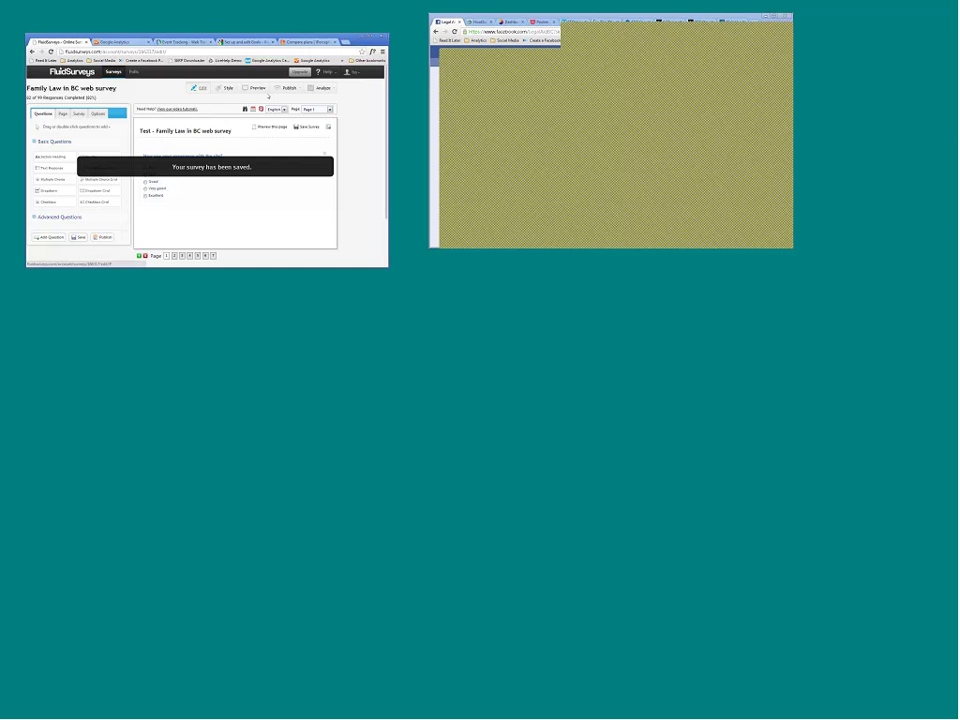
Open the Family Law in BC web survey's Summary Report and review the answers on visitors' experience with the site.
{"action": "left_click", "coordinate": [321, 88]}
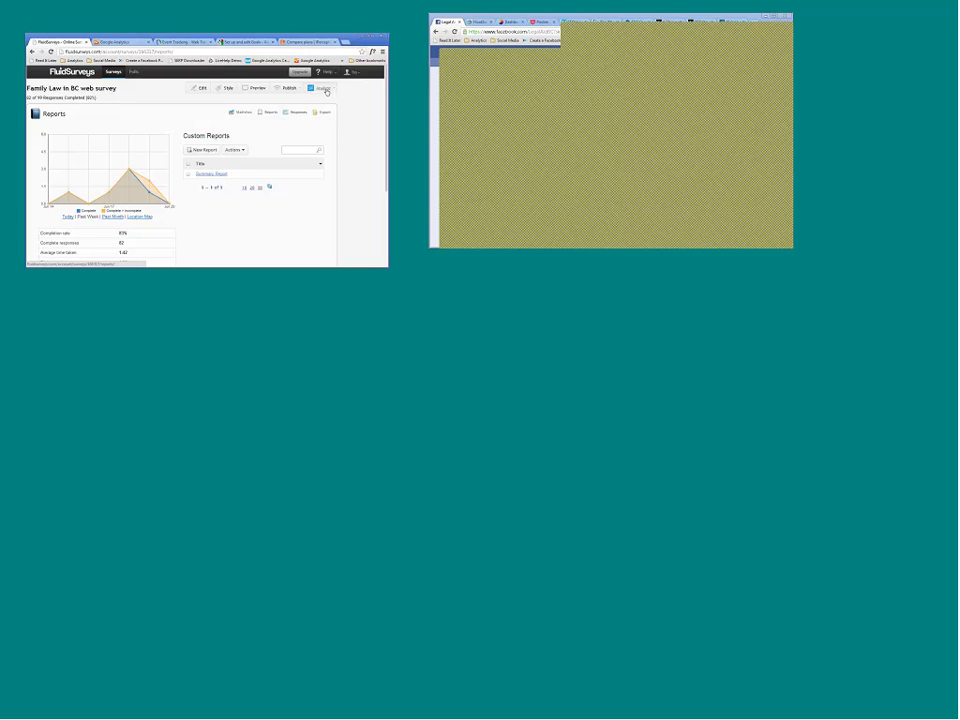
{"action": "left_click", "coordinate": [214, 174]}
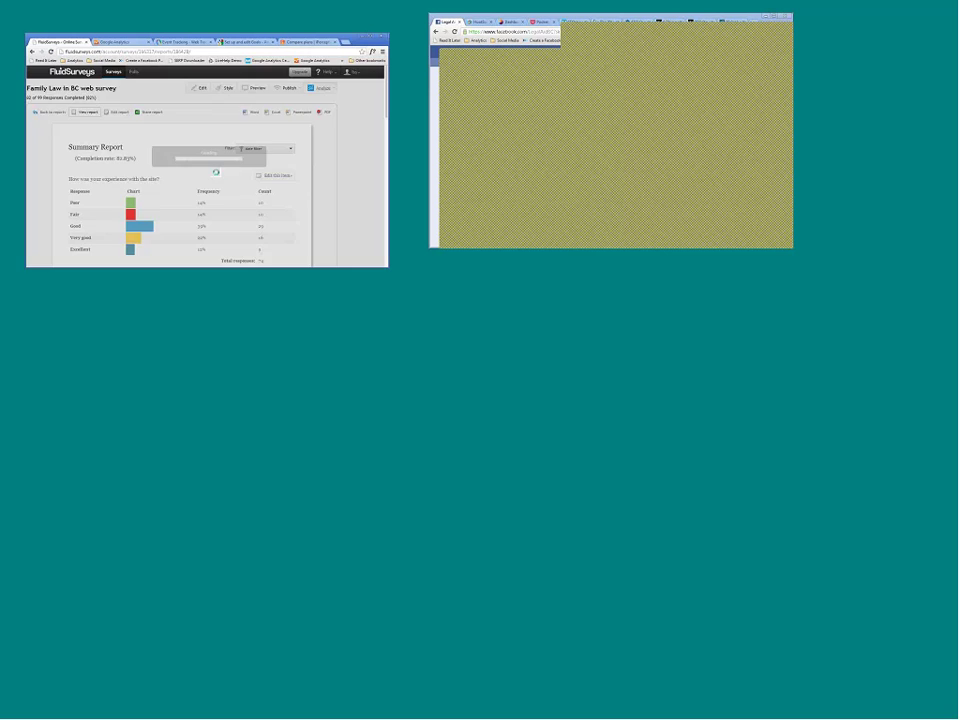
{"action": "scroll", "coordinate": [260, 225], "scroll_direction": "down", "scroll_amount": 2}
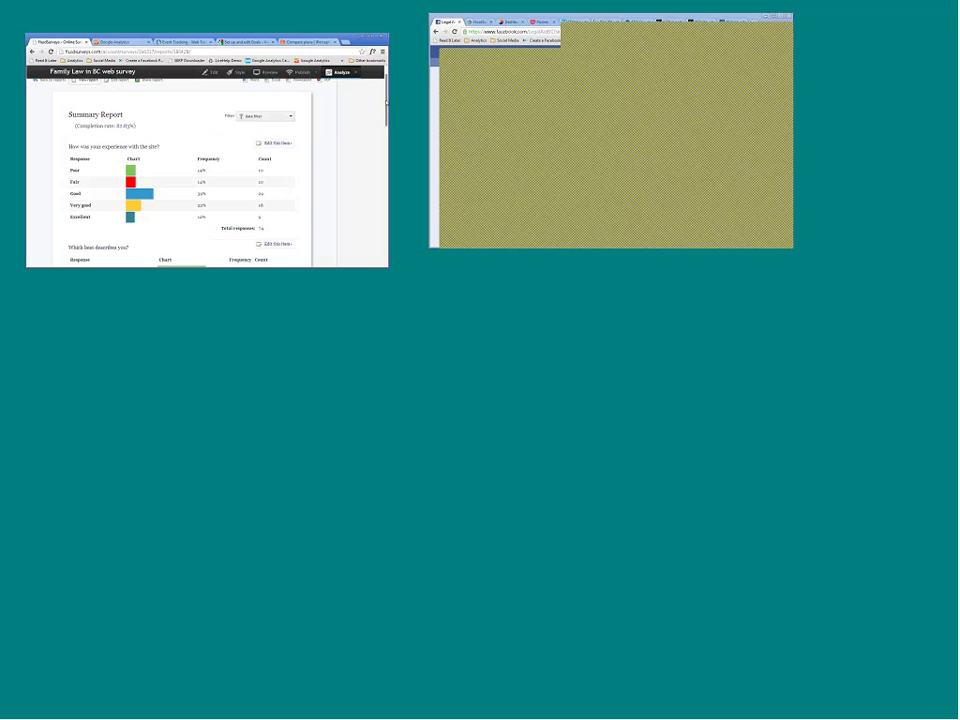
{"action": "scroll", "coordinate": [170, 170], "scroll_direction": "down", "scroll_amount": 1}
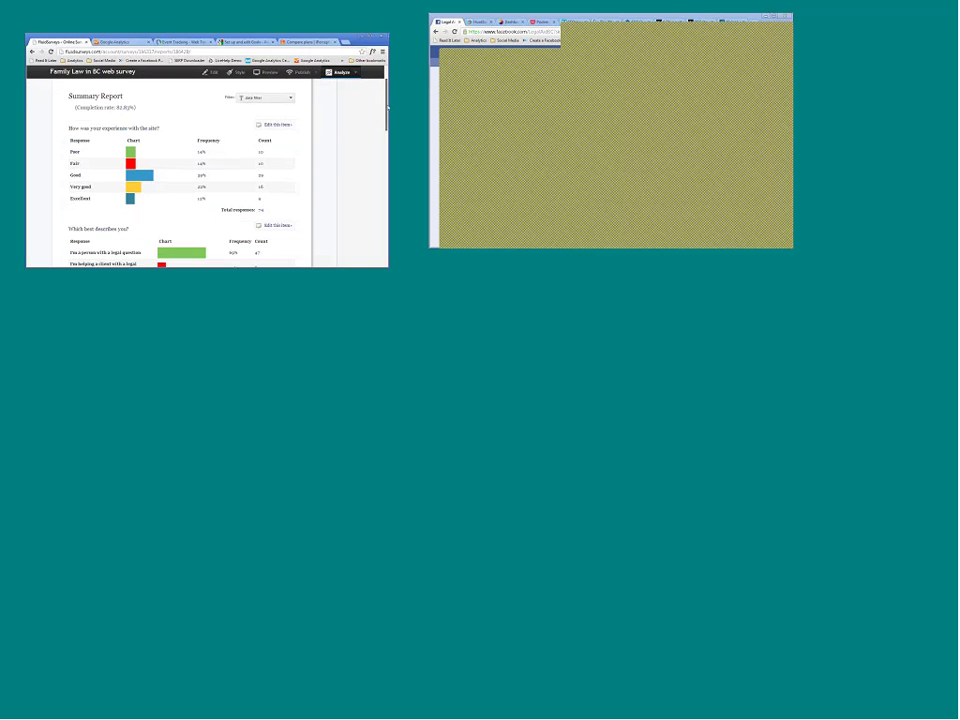
{"action": "scroll", "coordinate": [170, 170], "scroll_direction": "down", "scroll_amount": 1}
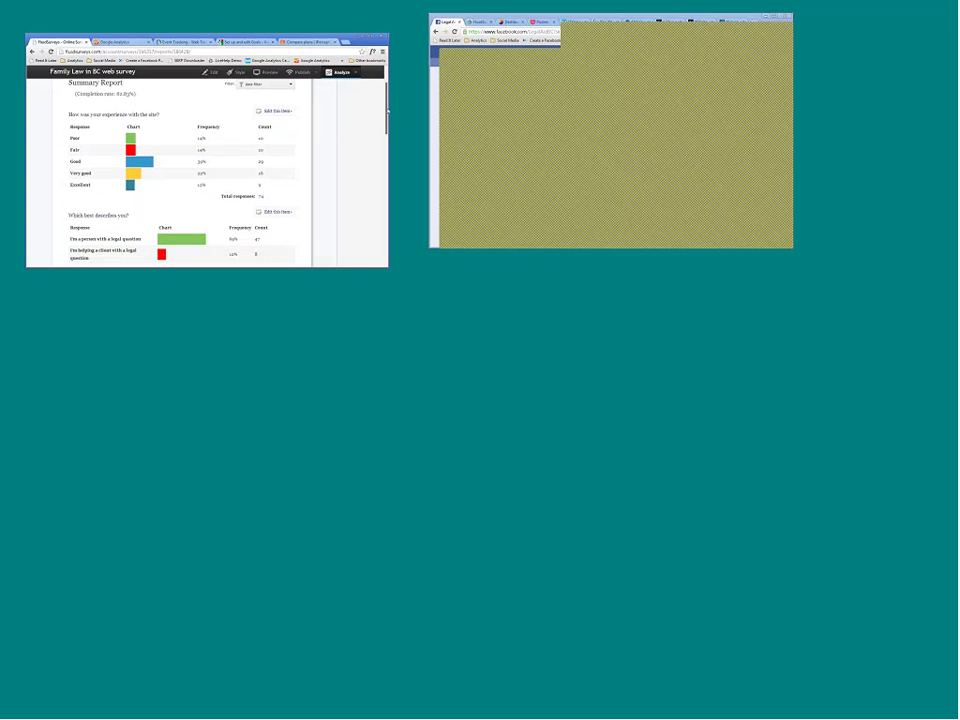
{"action": "scroll", "coordinate": [170, 170], "scroll_direction": "down", "scroll_amount": 2}
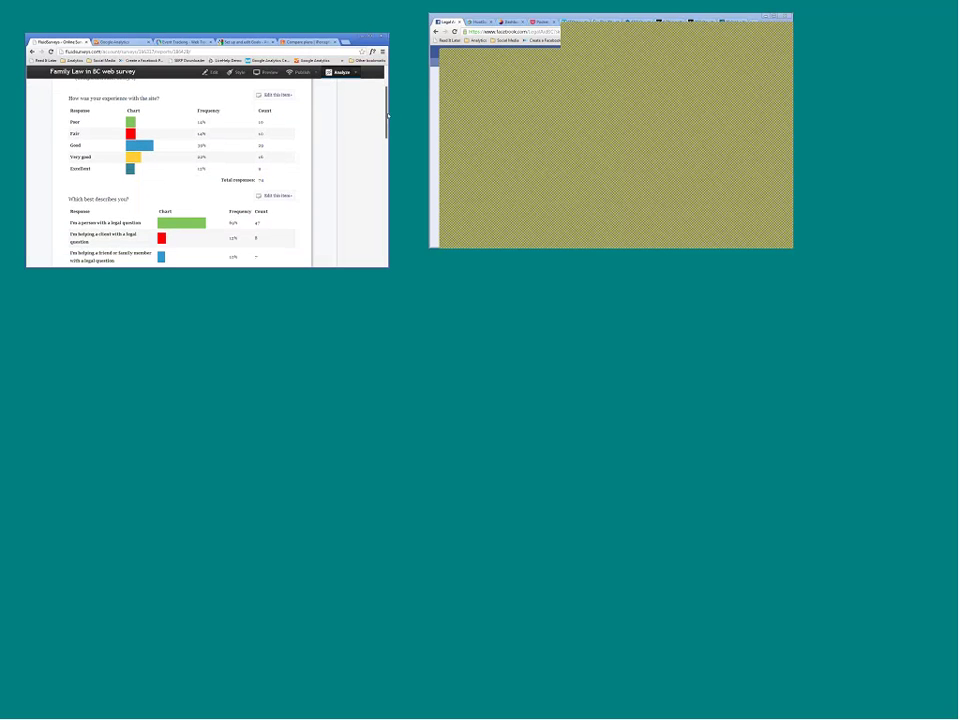
{"action": "scroll", "coordinate": [170, 170], "scroll_direction": "down", "scroll_amount": 1}
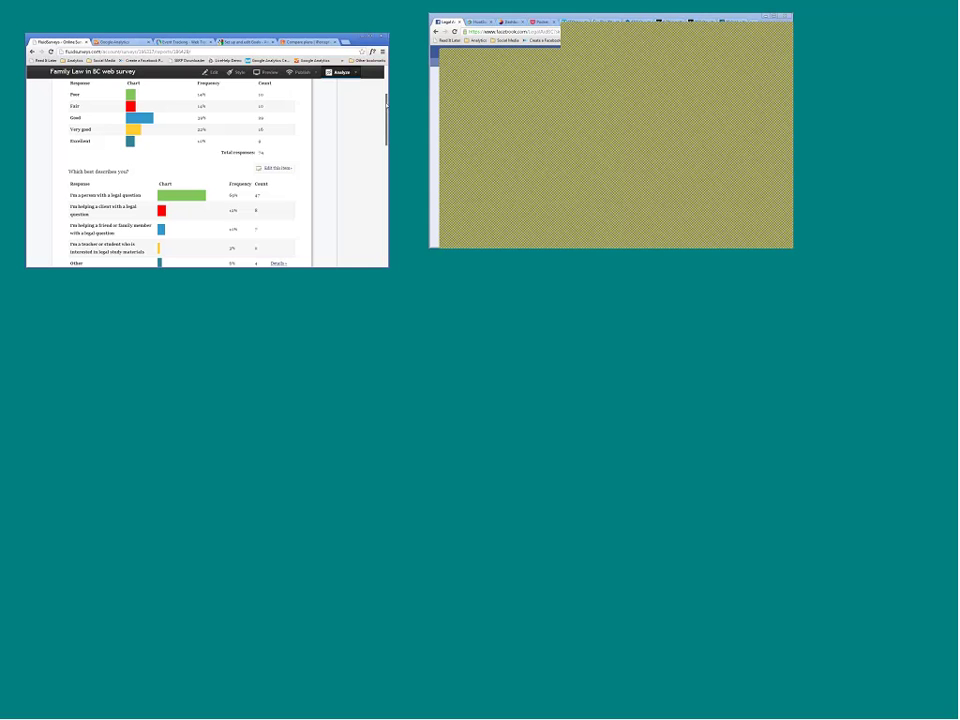
Read the Summary Report's results on who the visitors are, why they visited and whether the information helped them.
{"action": "scroll", "coordinate": [200, 170], "scroll_direction": "down", "scroll_amount": 1}
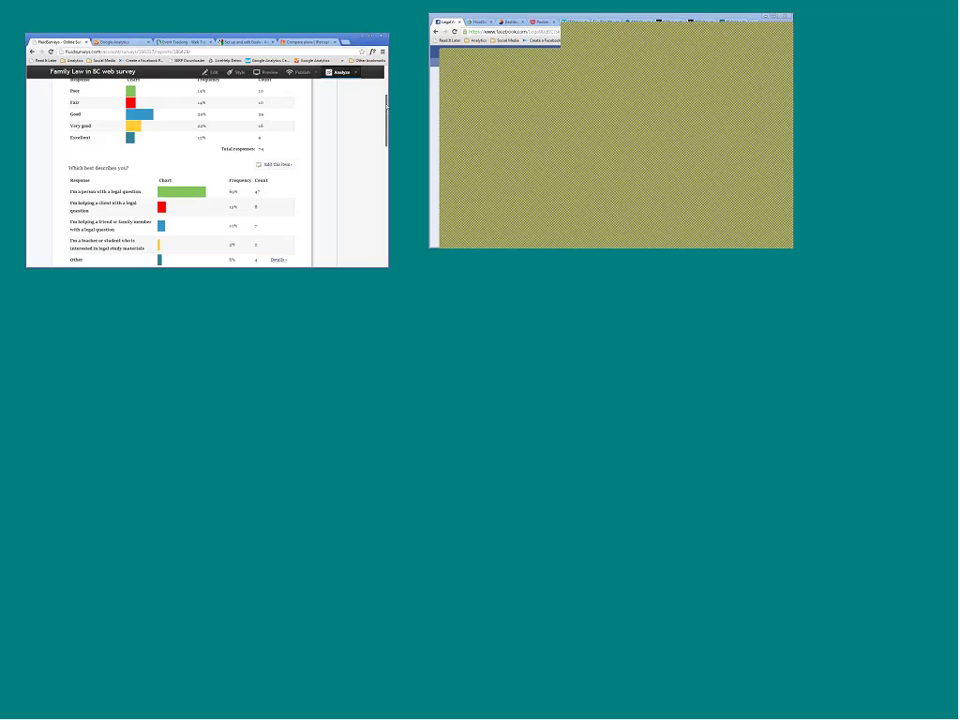
{"action": "scroll", "coordinate": [200, 170], "scroll_direction": "down", "scroll_amount": 1}
{"action": "scroll", "coordinate": [200, 170], "scroll_direction": "down", "scroll_amount": 1}
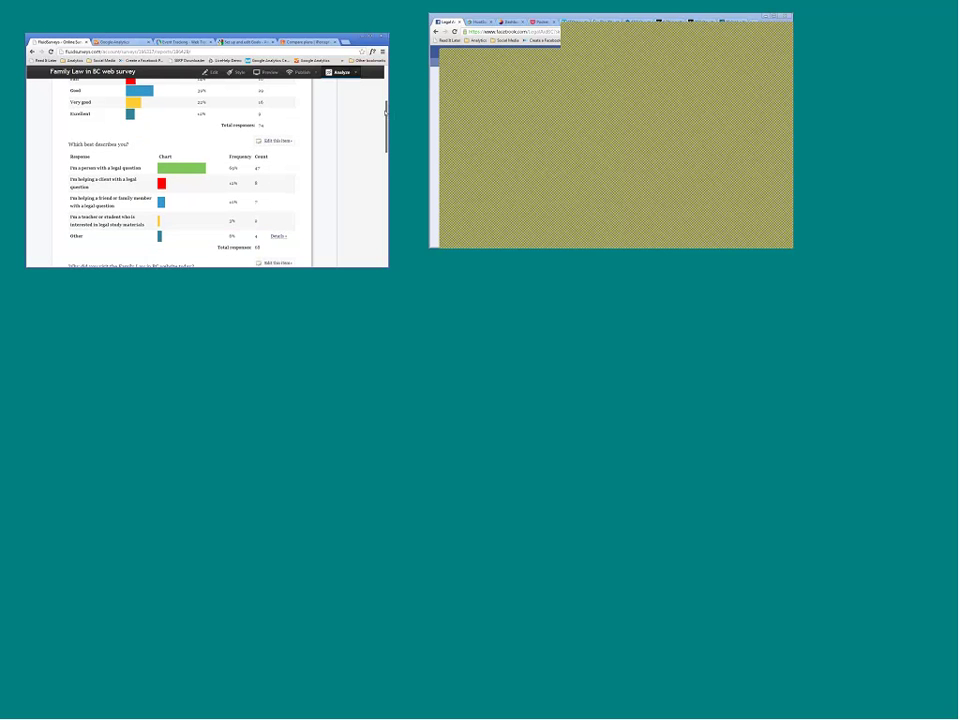
{"action": "scroll", "coordinate": [170, 170], "scroll_direction": "down", "scroll_amount": 3}
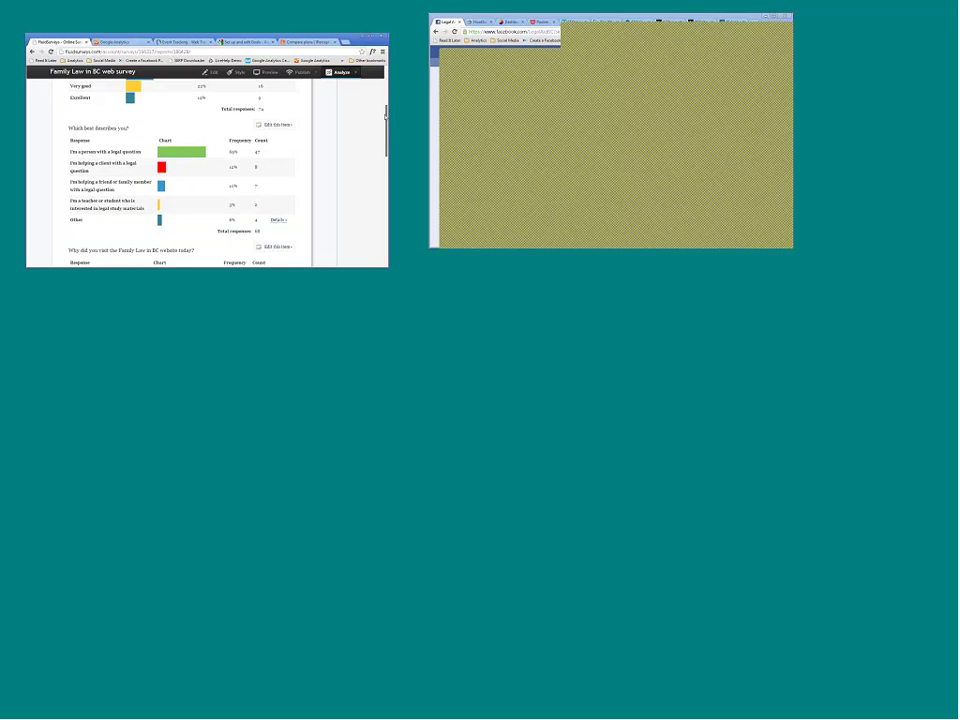
{"action": "scroll", "coordinate": [170, 170], "scroll_direction": "down", "scroll_amount": 3}
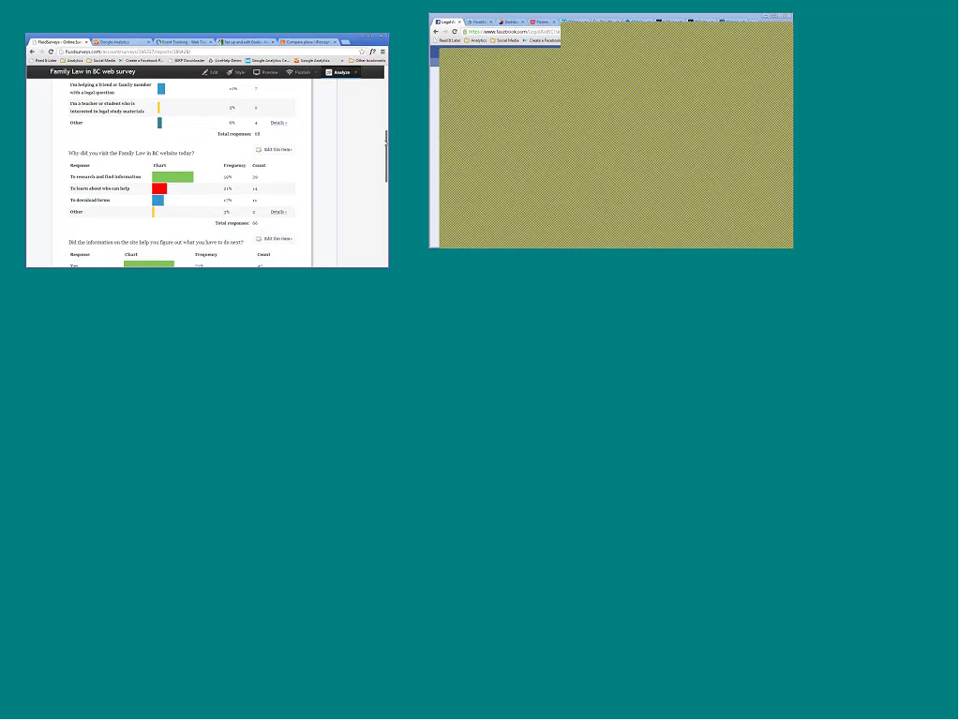
{"action": "scroll", "coordinate": [386, 172], "scroll_direction": "down", "scroll_amount": 5}
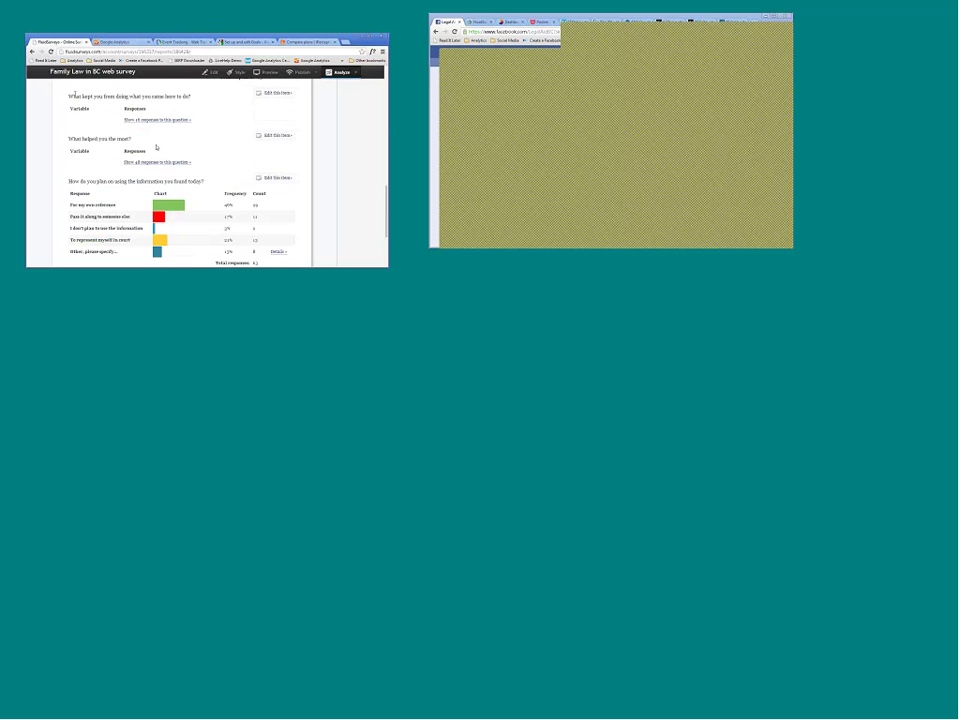
View the text responses to "What kept you from doing what you came here to do?" and close them.
{"action": "left_click", "coordinate": [157, 161]}
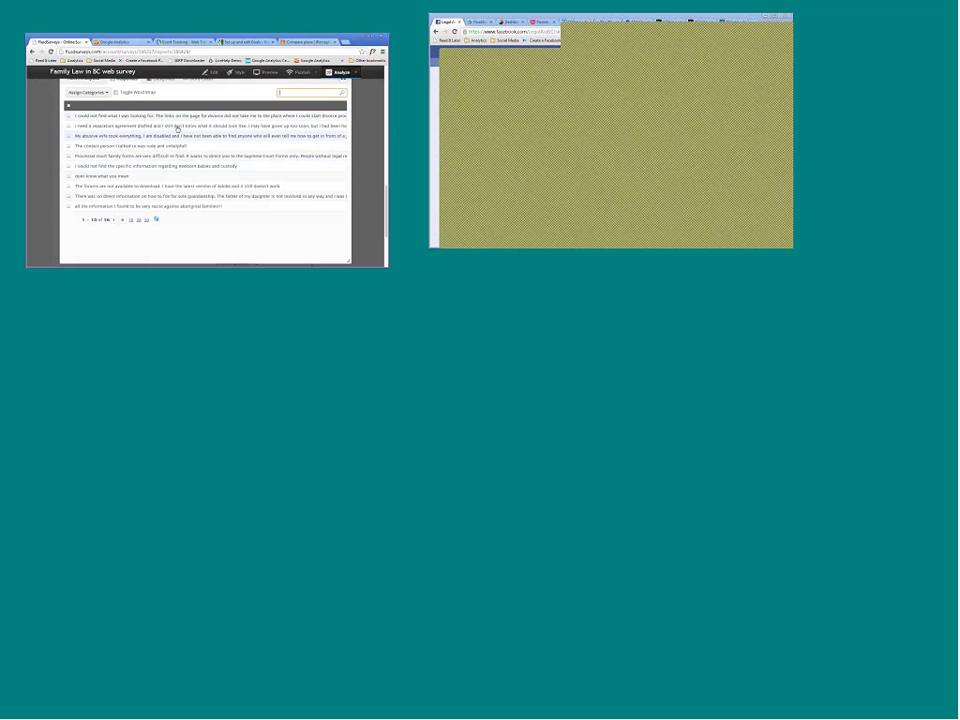
{"action": "scroll", "coordinate": [170, 124], "scroll_direction": "up", "scroll_amount": 2}
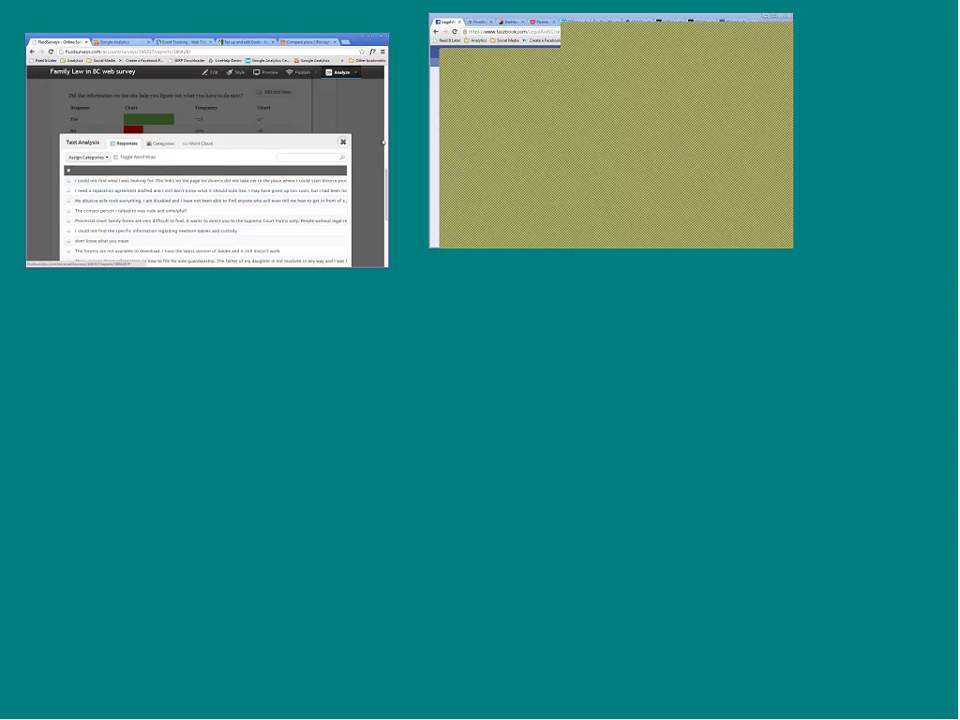
{"action": "left_click", "coordinate": [383, 143]}
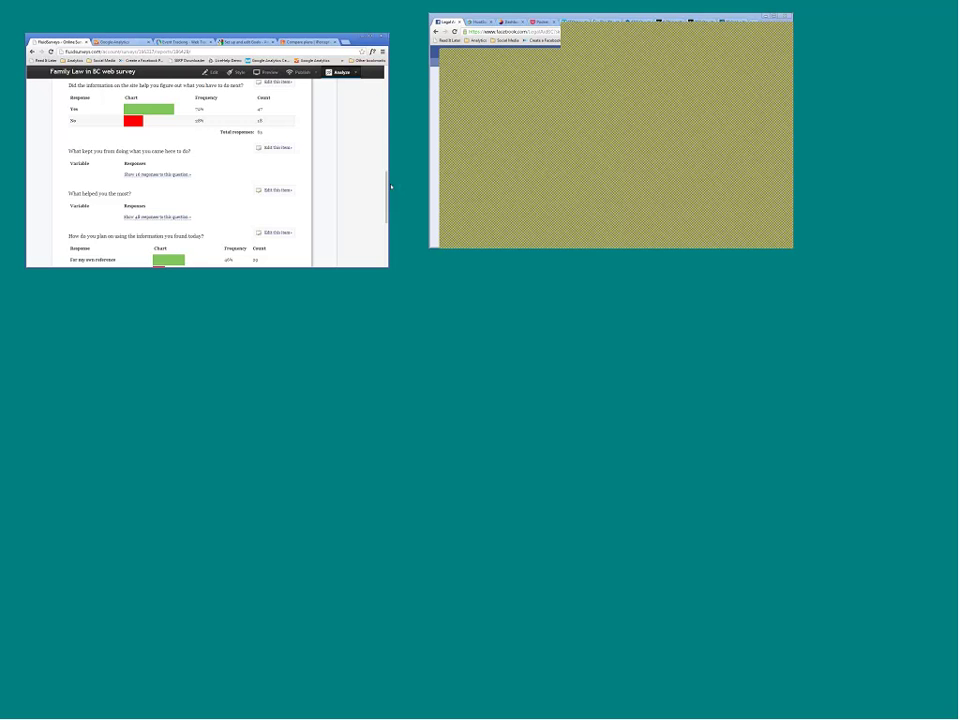
Review how respondents plan on using the information they found, and return to the start of the Summary Report.
{"action": "scroll", "coordinate": [170, 170], "scroll_direction": "down", "scroll_amount": 2}
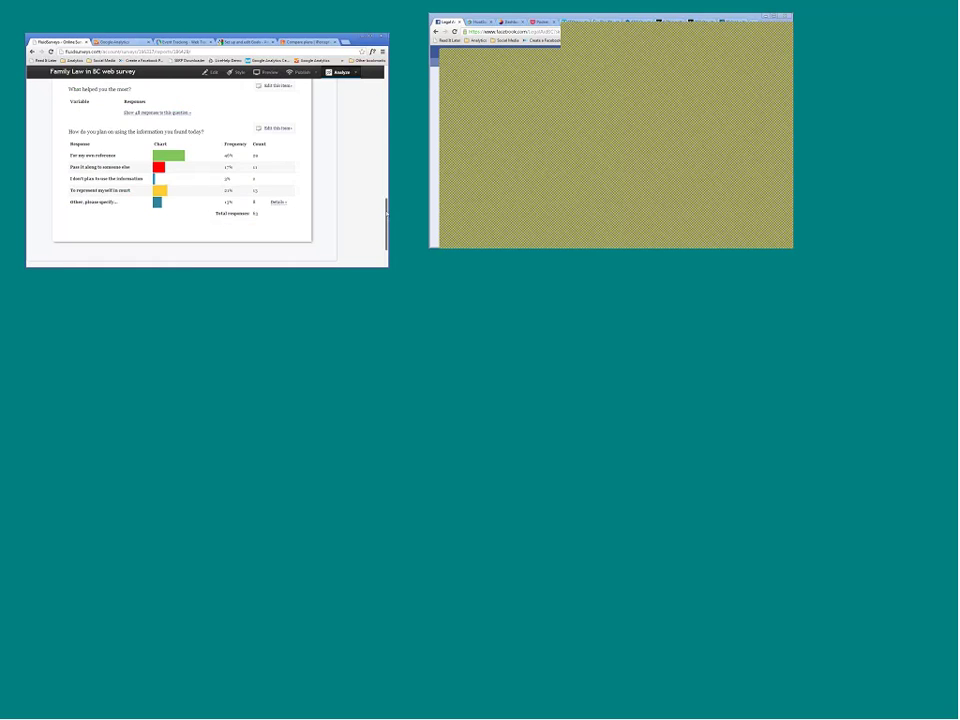
{"action": "scroll", "coordinate": [386, 212], "scroll_direction": "down", "scroll_amount": 2}
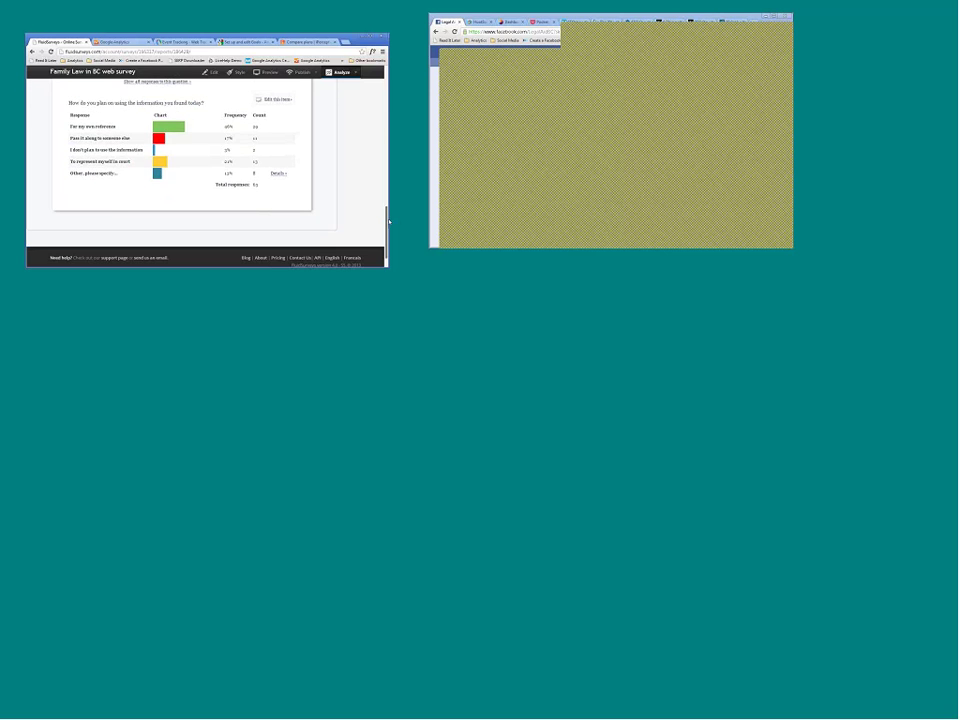
{"action": "left_click_drag", "start_coordinate": [387, 220], "coordinate": [376, 83]}
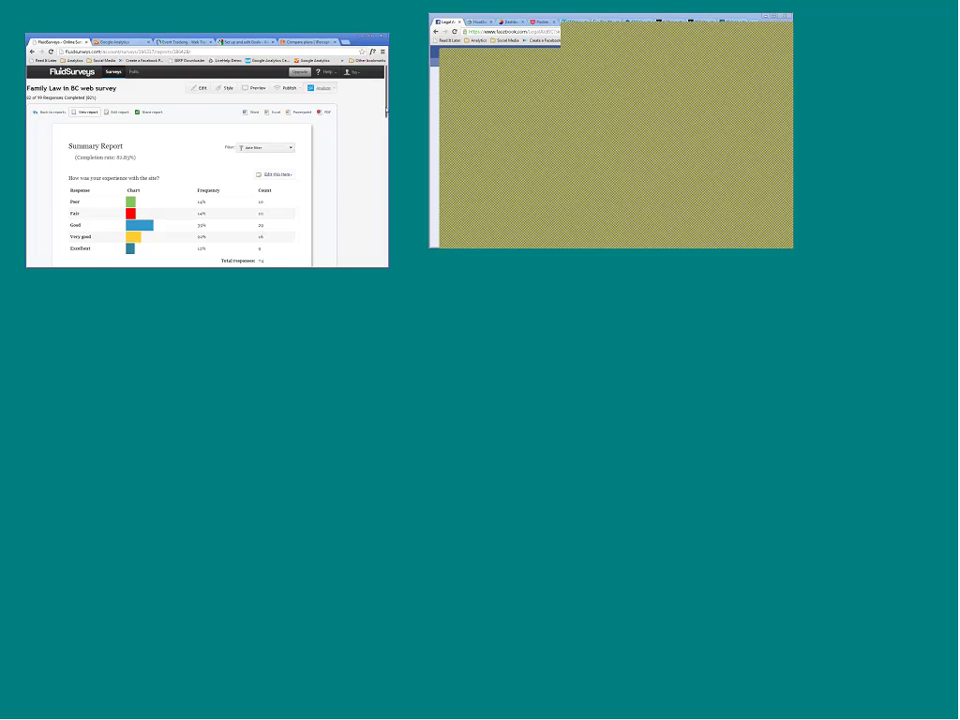
{"action": "scroll", "coordinate": [386, 110], "scroll_direction": "down", "scroll_amount": 1}
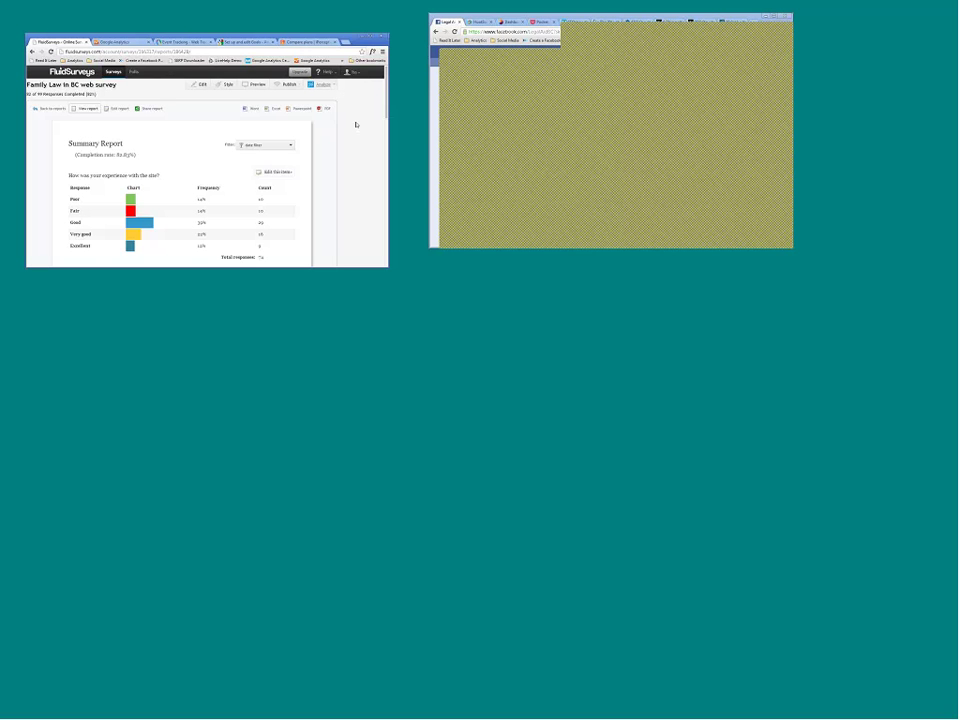
Look over the account's polls page and return to the surveys list.
{"action": "left_click", "coordinate": [134, 72]}
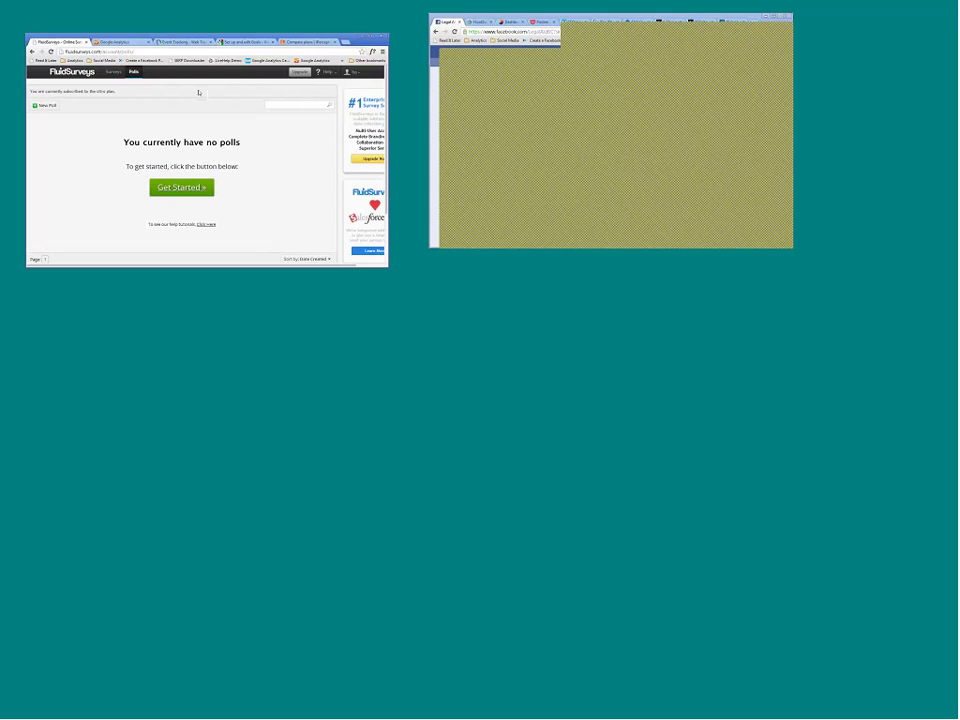
{"action": "scroll", "coordinate": [262, 137], "scroll_direction": "down", "scroll_amount": 1}
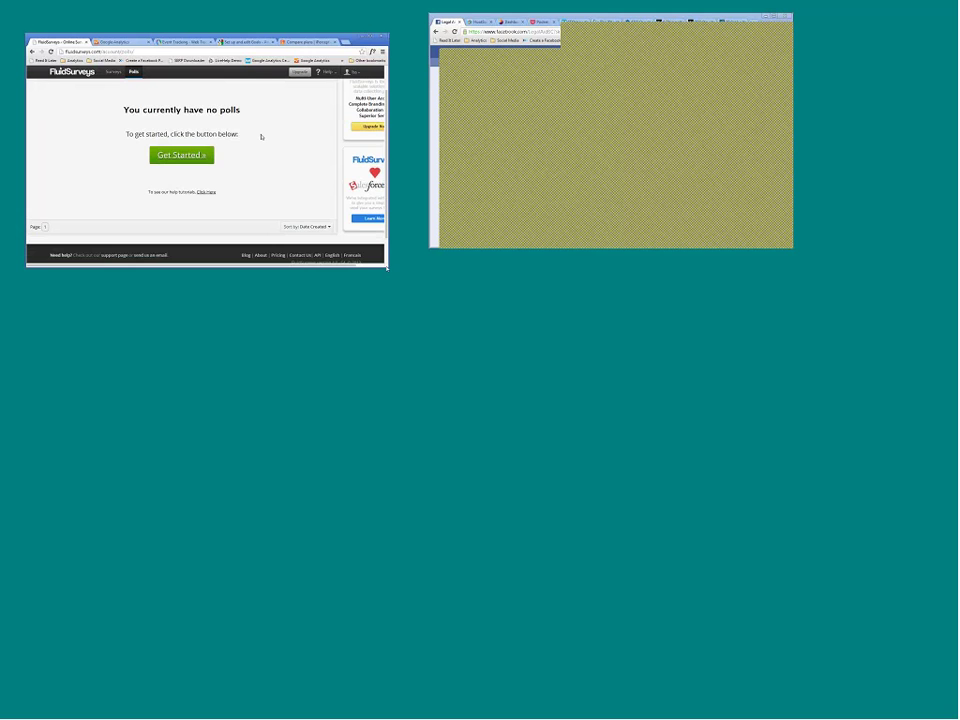
{"action": "scroll", "coordinate": [352, 242], "scroll_direction": "up", "scroll_amount": 1}
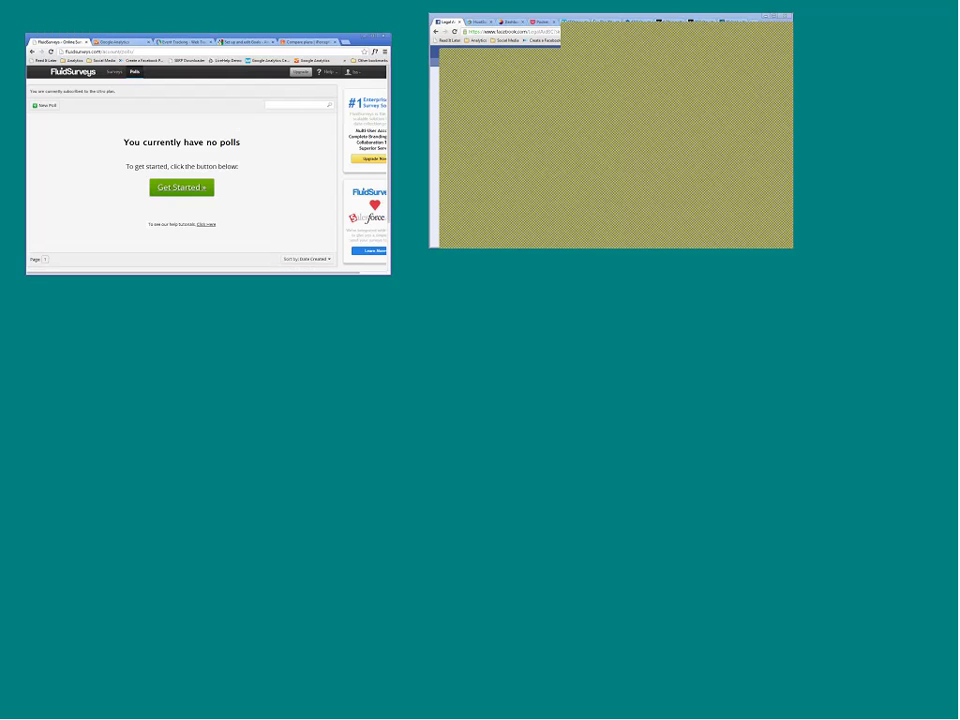
{"action": "left_click", "coordinate": [113, 73]}
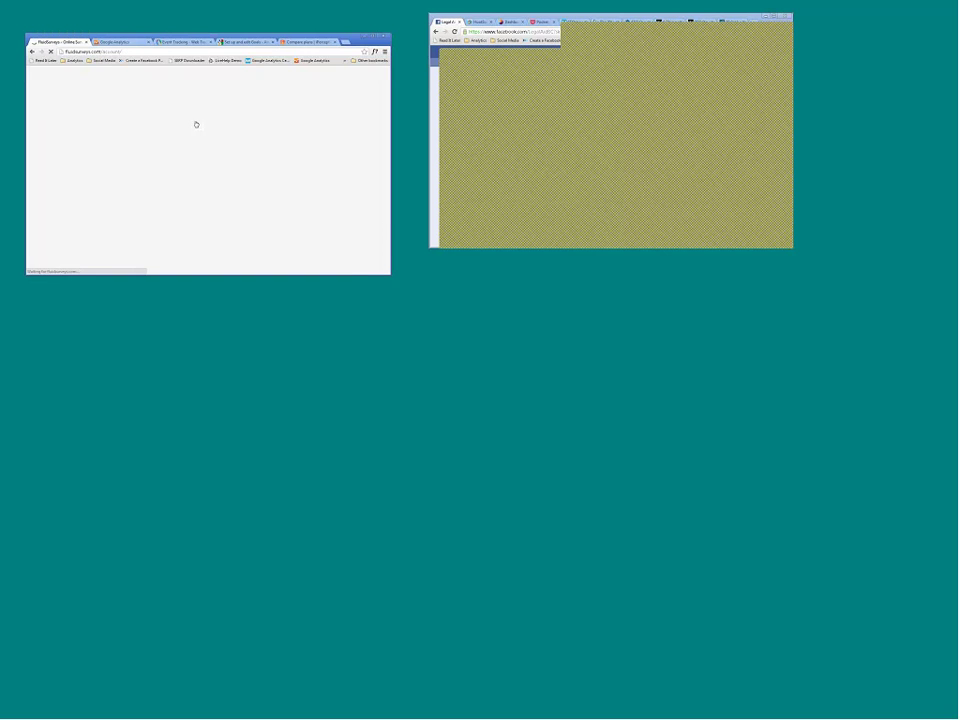
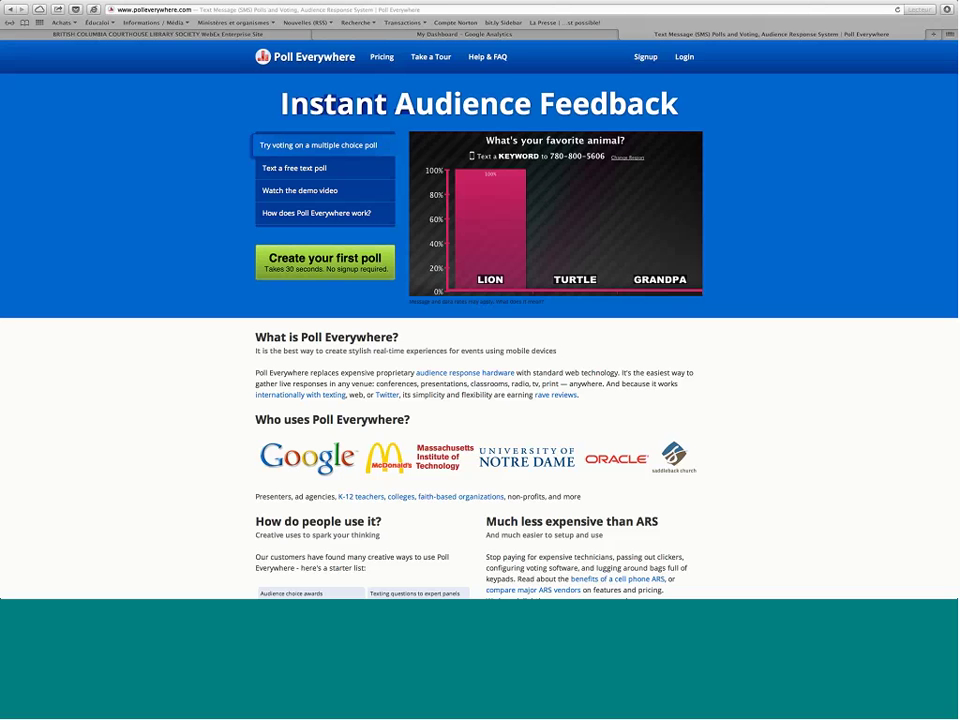
Start a first poll with the question "Is this your first PLEI connect event?".
{"action": "left_click", "coordinate": [340, 268]}
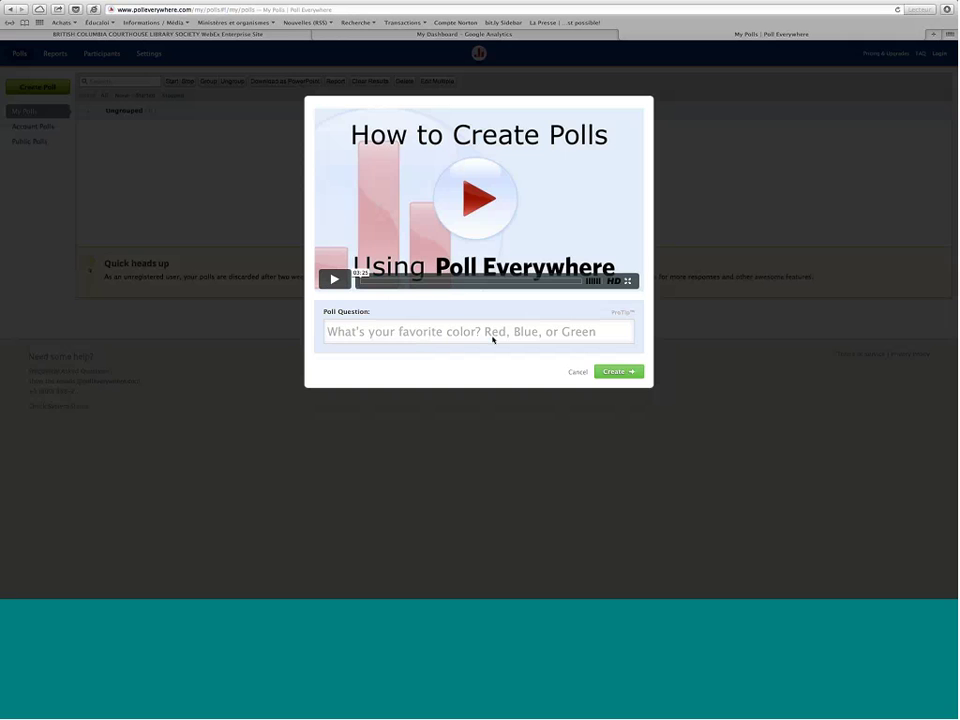
{"action": "left_click", "coordinate": [492, 339]}
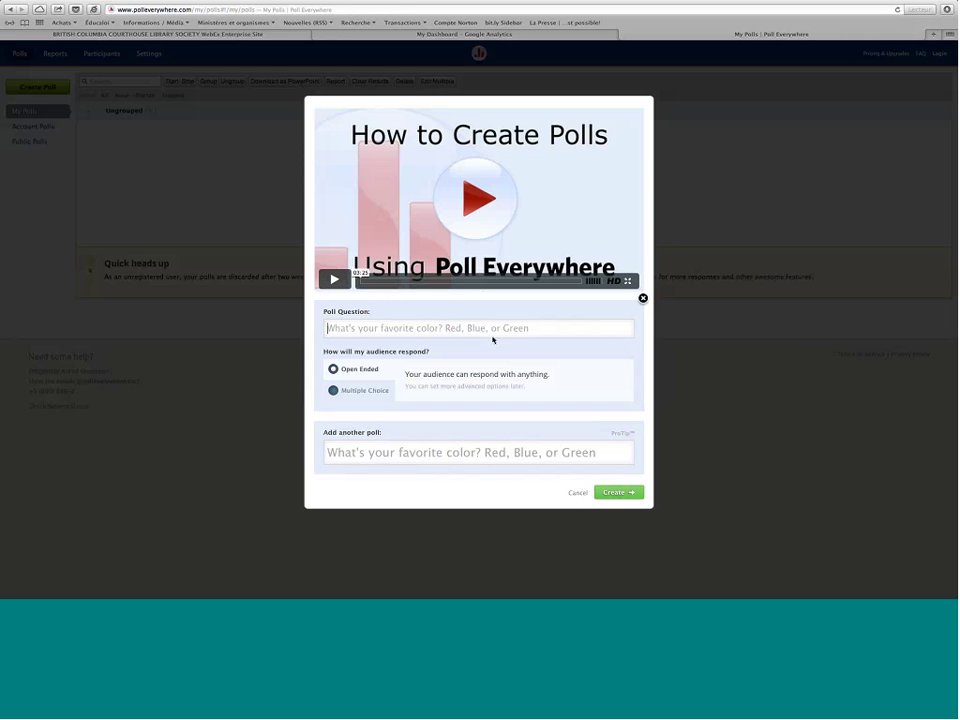
{"action": "type", "text": "Is "}
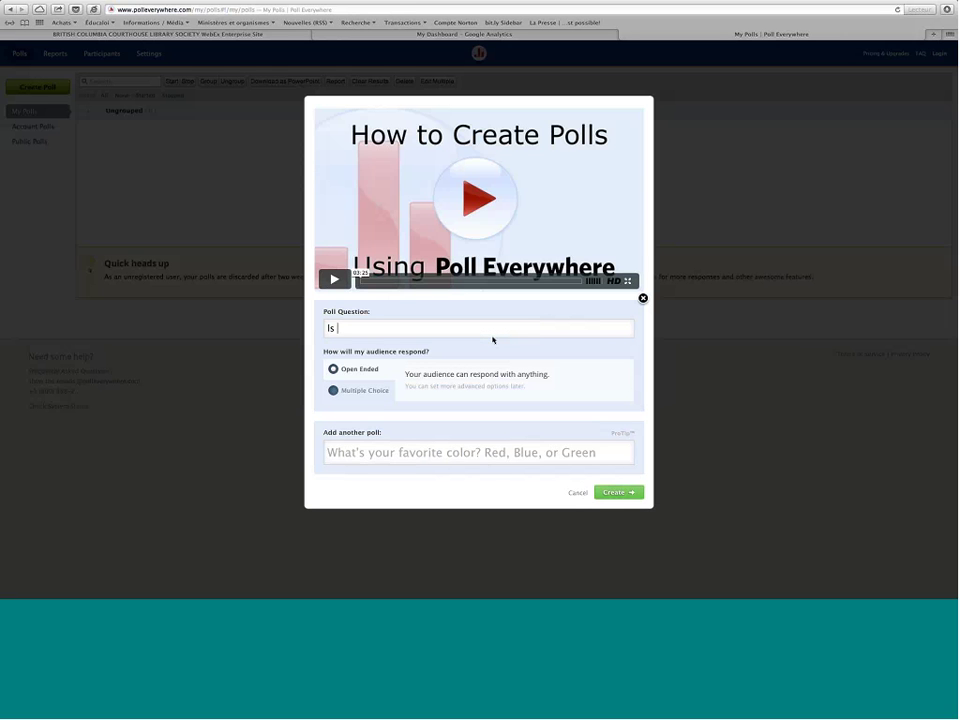
{"action": "type", "text": "this your first PLEI conn"}
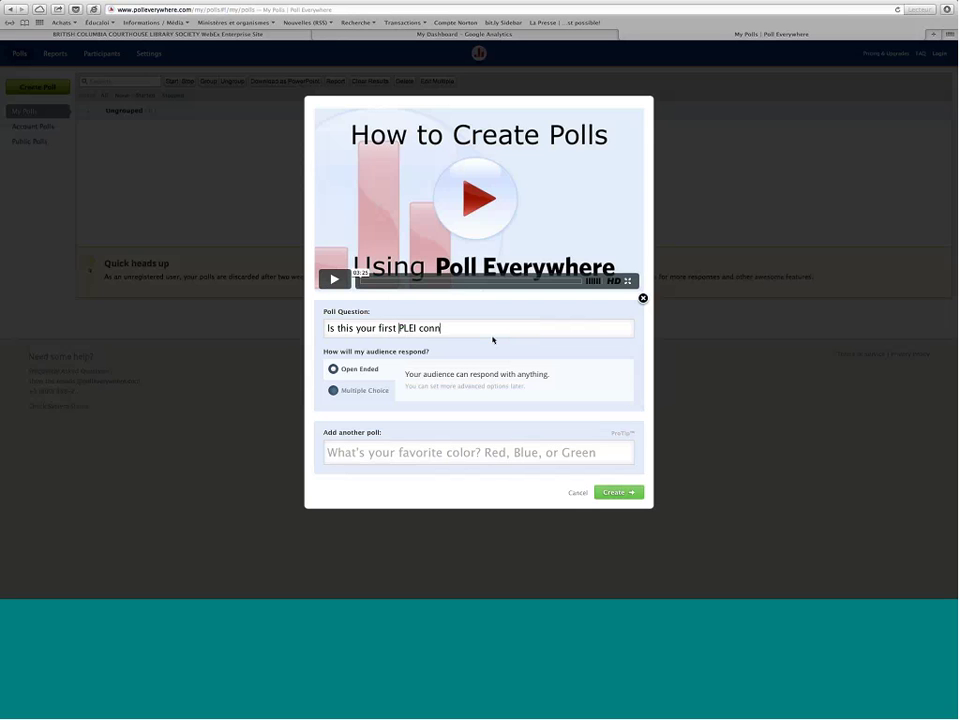
{"action": "type", "text": "ect event?"}
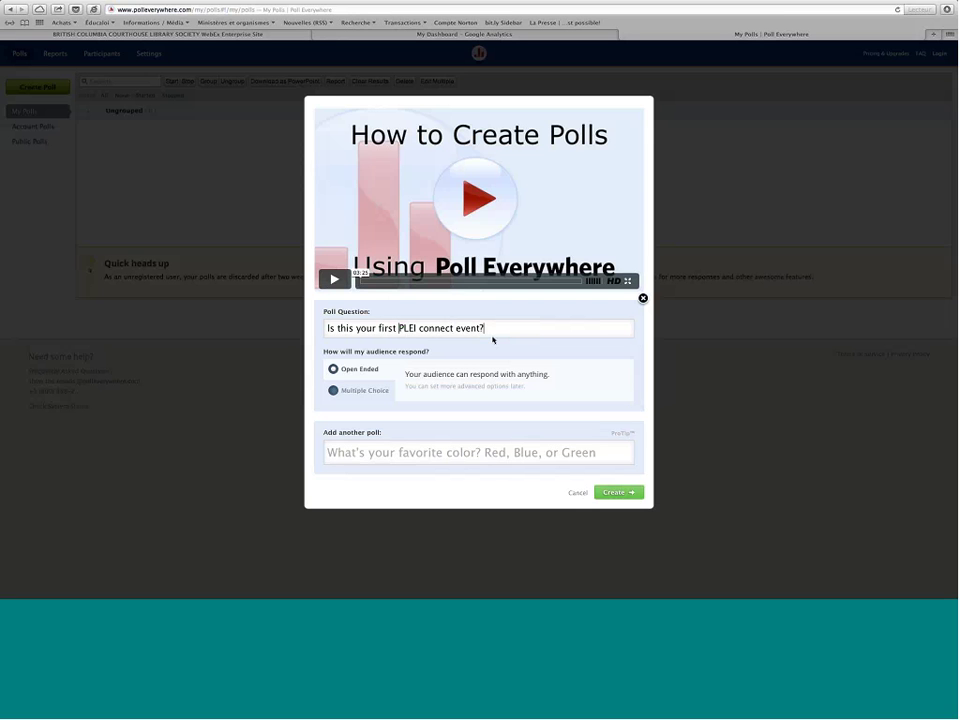
Make the poll multiple choice with the answers Yes and No, and create it.
{"action": "left_click", "coordinate": [334, 392]}
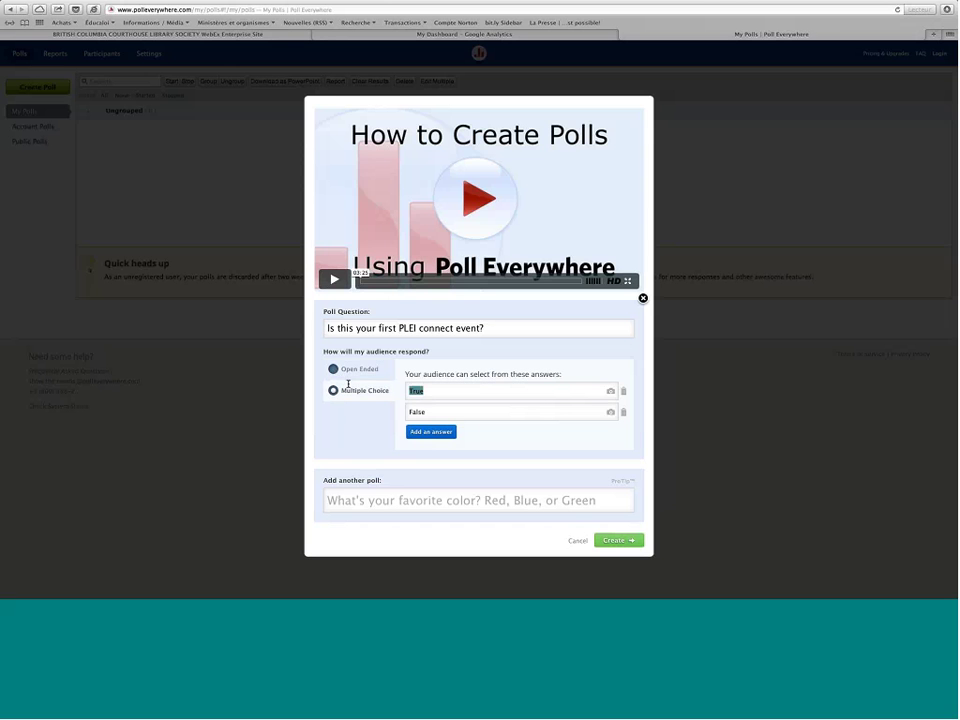
{"action": "type", "text": "Yes"}
{"action": "key", "text": "Tab"}
{"action": "type", "text": "No"}
{"action": "left_click", "coordinate": [622, 540]}
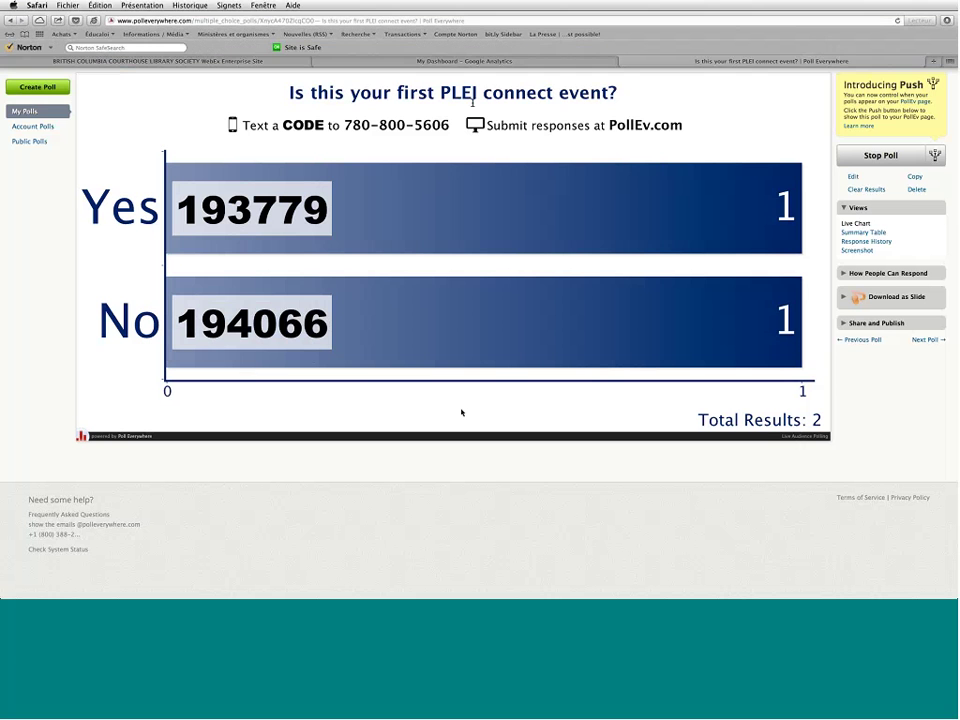
{"action": "key", "text": "ctrl+Left"}
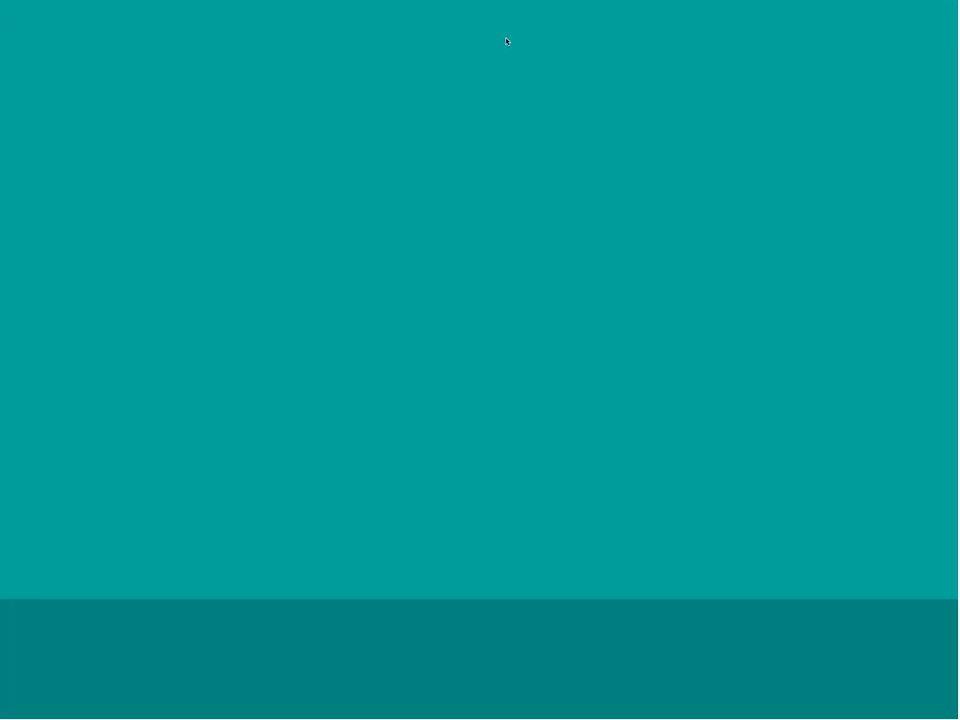
{"action": "key", "text": "ctrl+Right"}
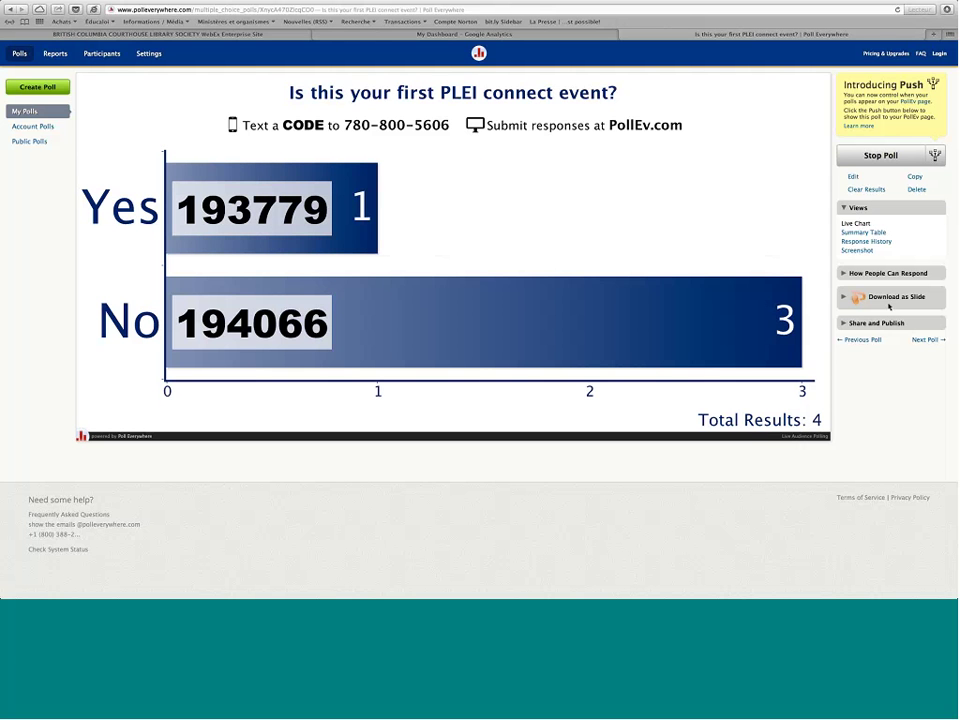
{"action": "left_click", "coordinate": [842, 274]}
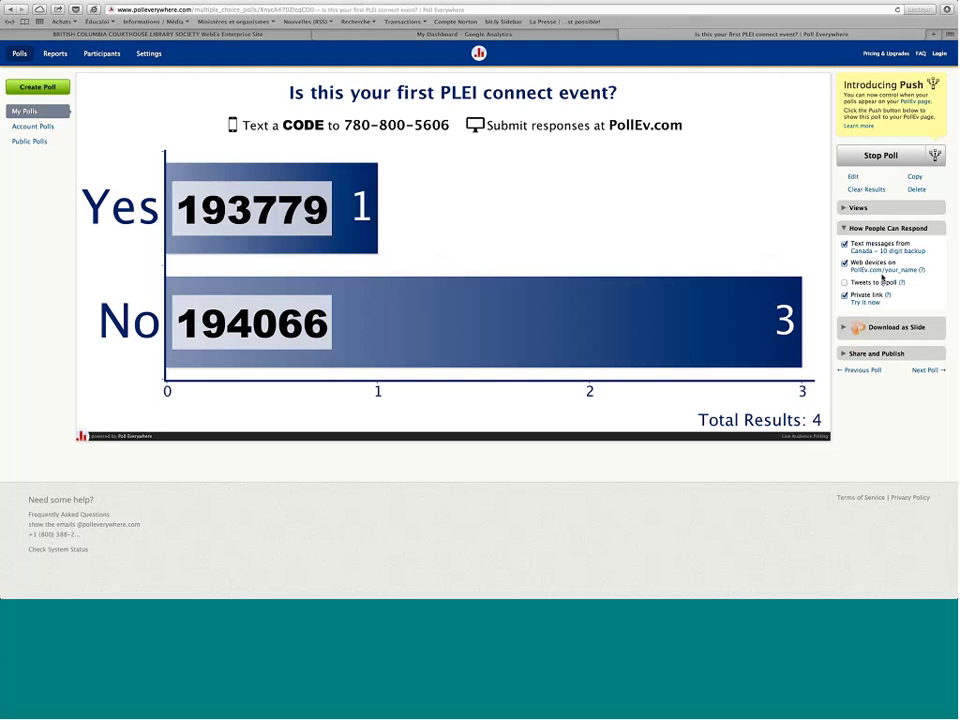
{"action": "left_click", "coordinate": [845, 283]}
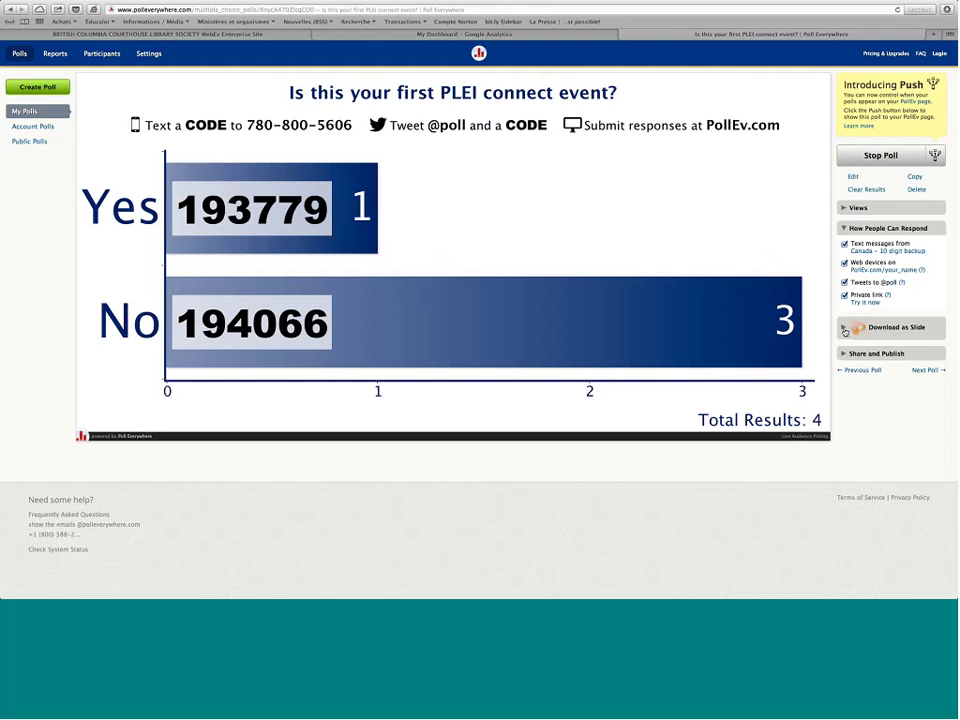
Show the options for downloading the poll as a slide, and stop the poll from accepting responses.
{"action": "left_click", "coordinate": [845, 330]}
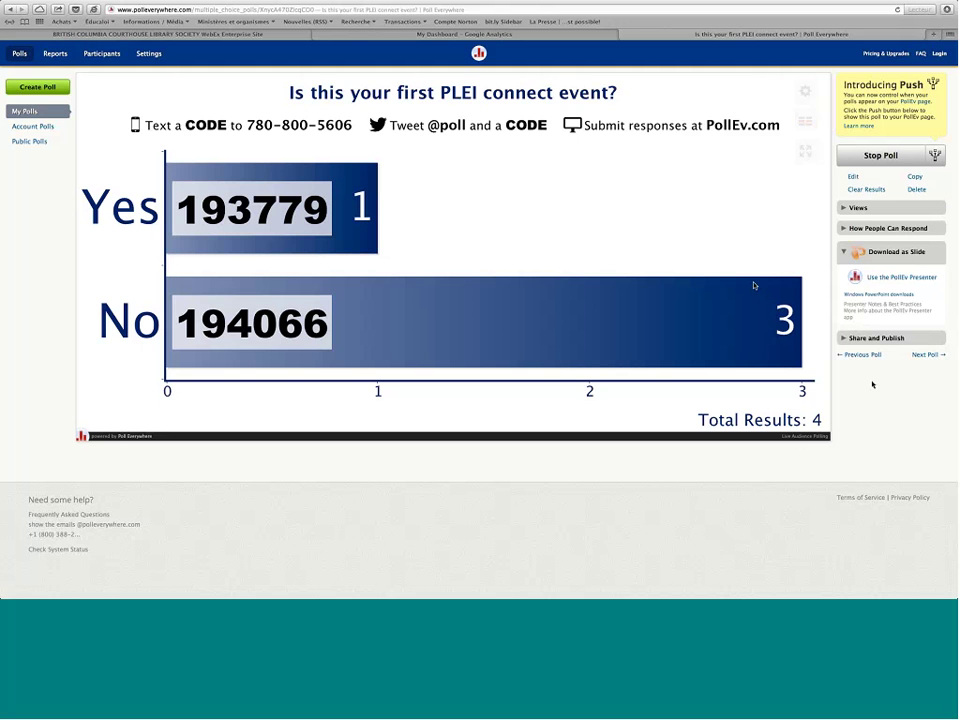
{"action": "mouse_move", "coordinate": [750, 283]}
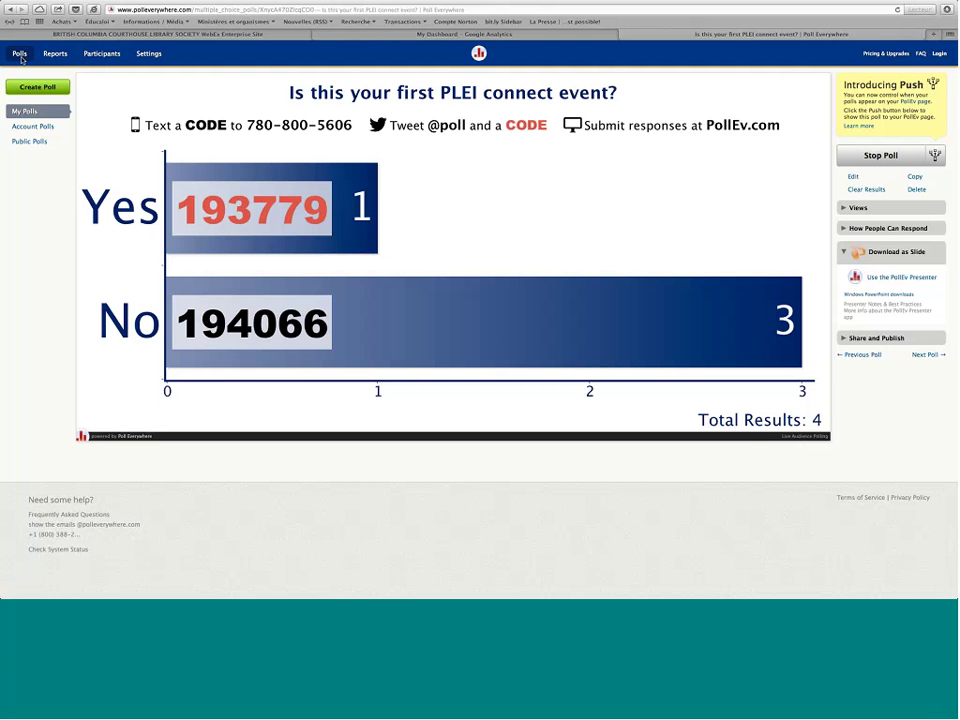
{"action": "left_click", "coordinate": [20, 55]}
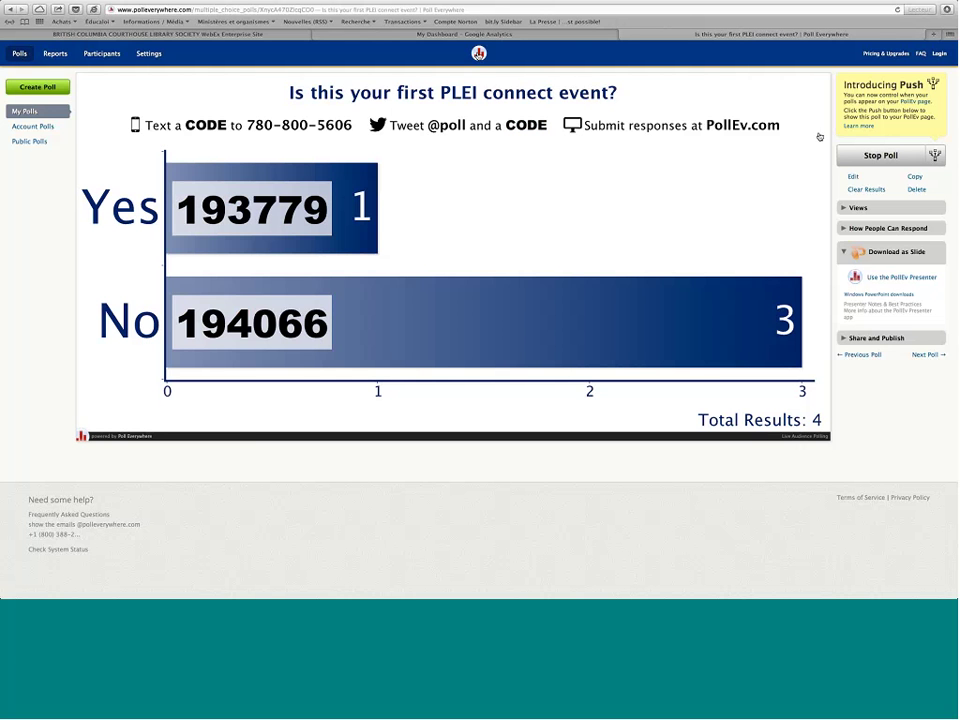
{"action": "left_click", "coordinate": [872, 156]}
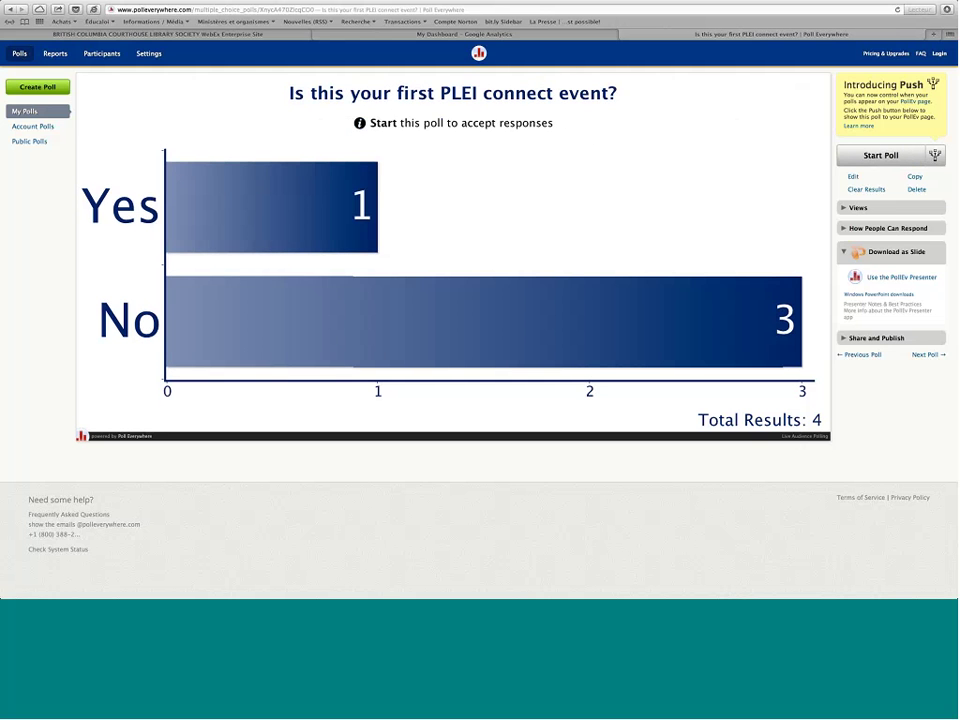
Go to the Poll Everywhere home page and bring up its demo video.
{"action": "left_click", "coordinate": [479, 55]}
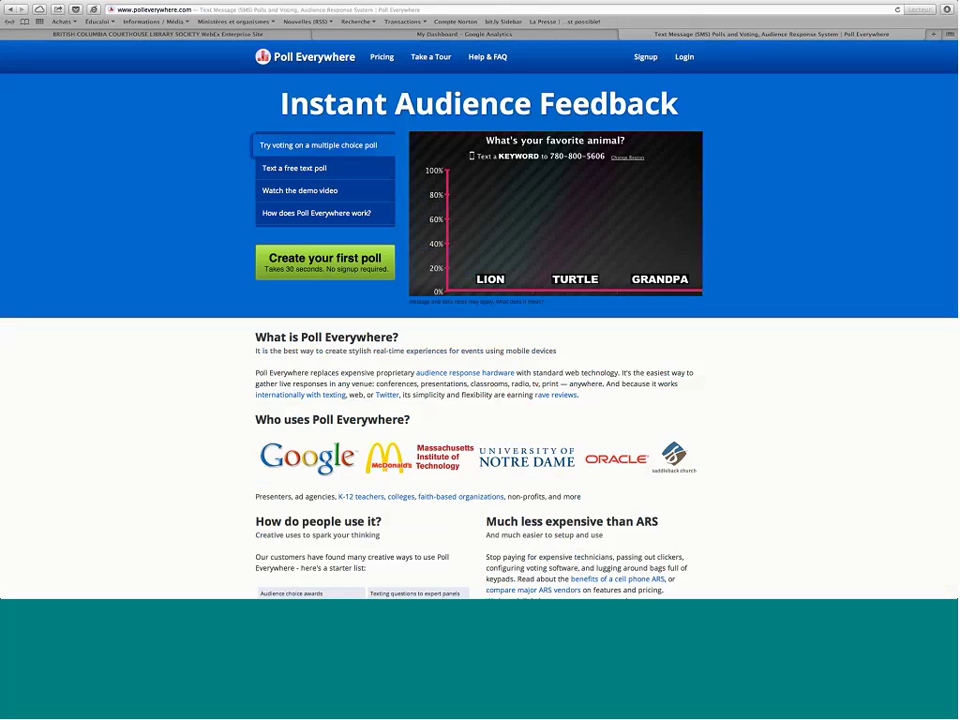
{"action": "left_click", "coordinate": [356, 190]}
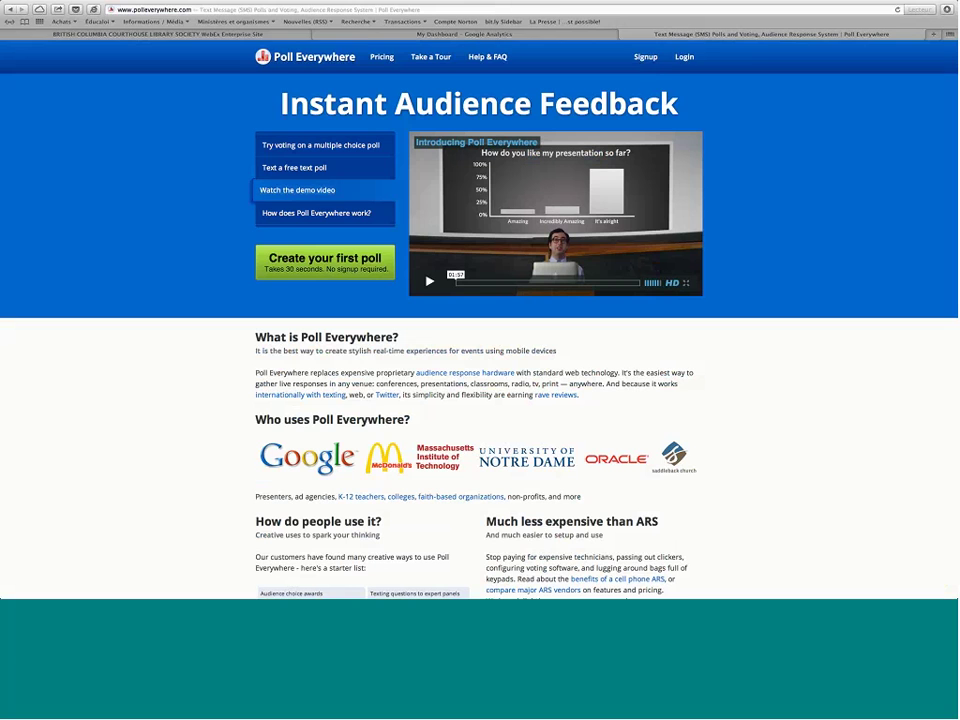
{"action": "mouse_move", "coordinate": [199, 21]}
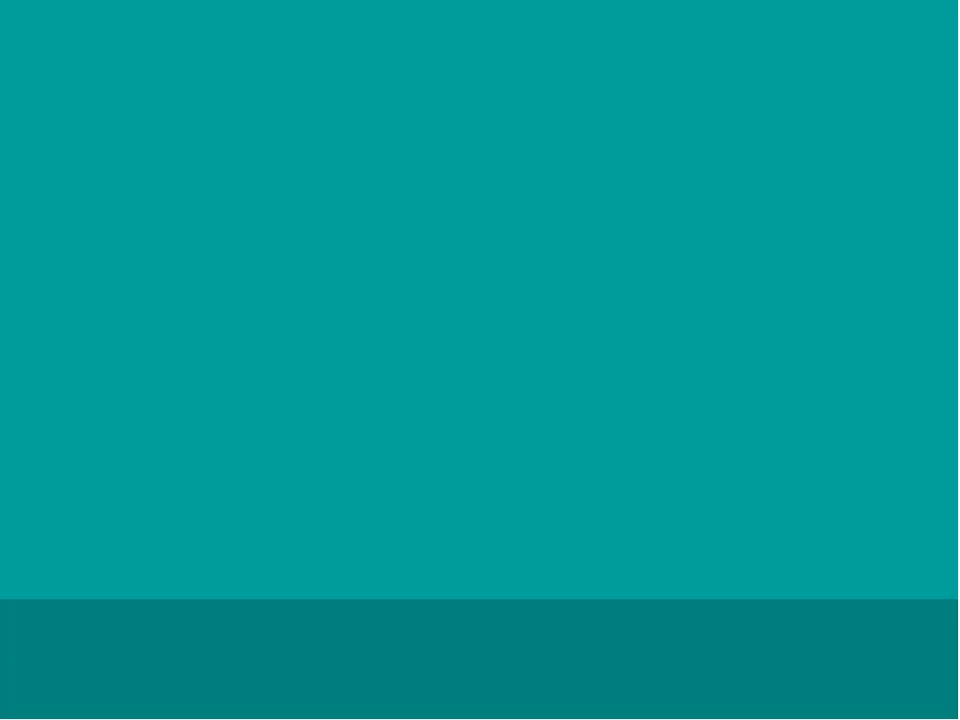